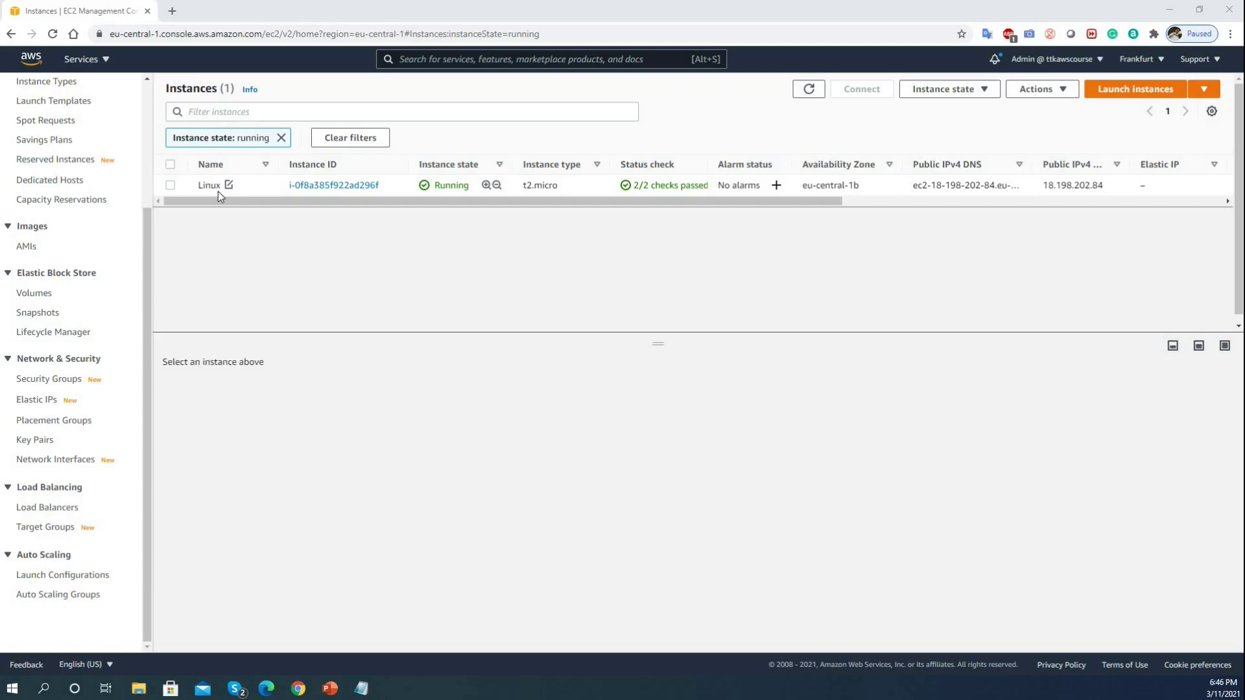
- Copy the Linux instance's public IPv4 address from its details and load it in a new browser tab
click(344, 186)
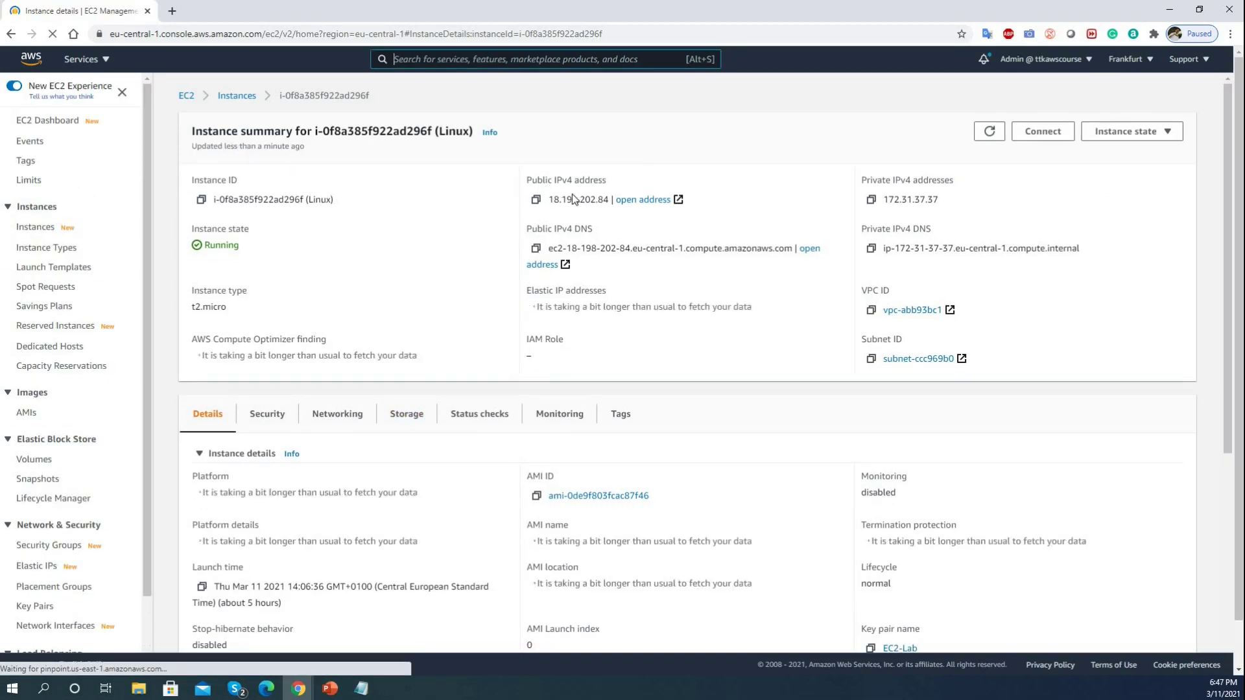
click(536, 201)
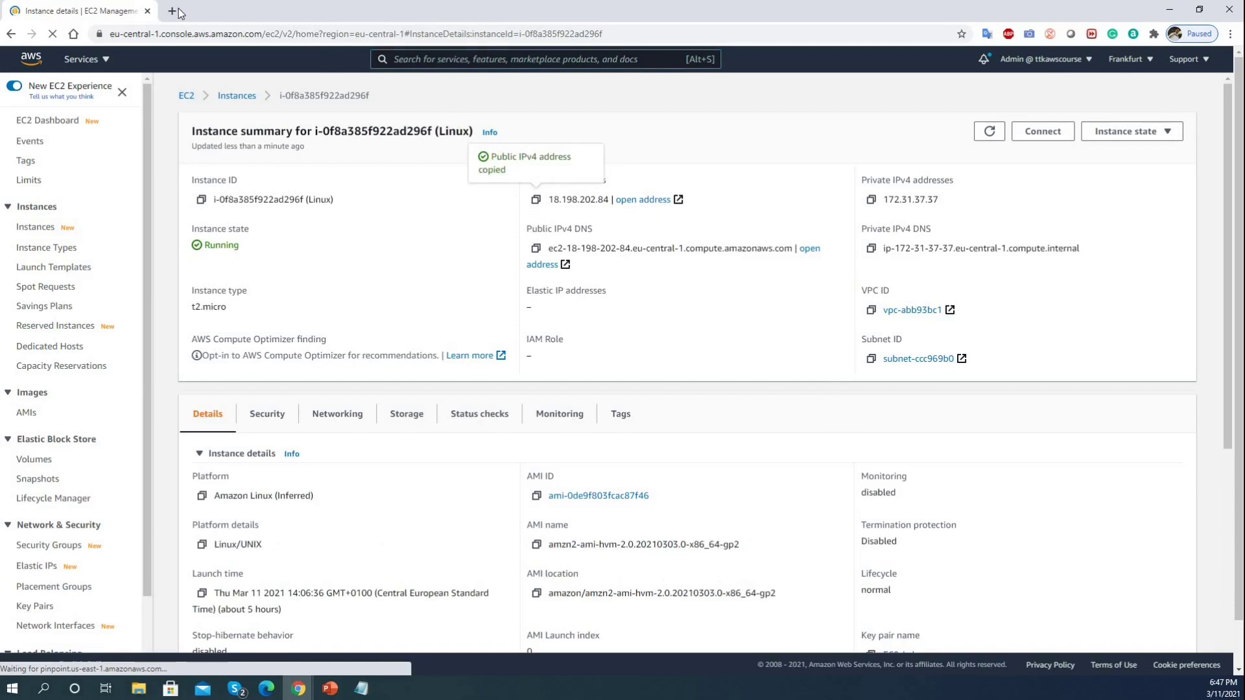
key(ctrl+t)
key(ctrl+v)
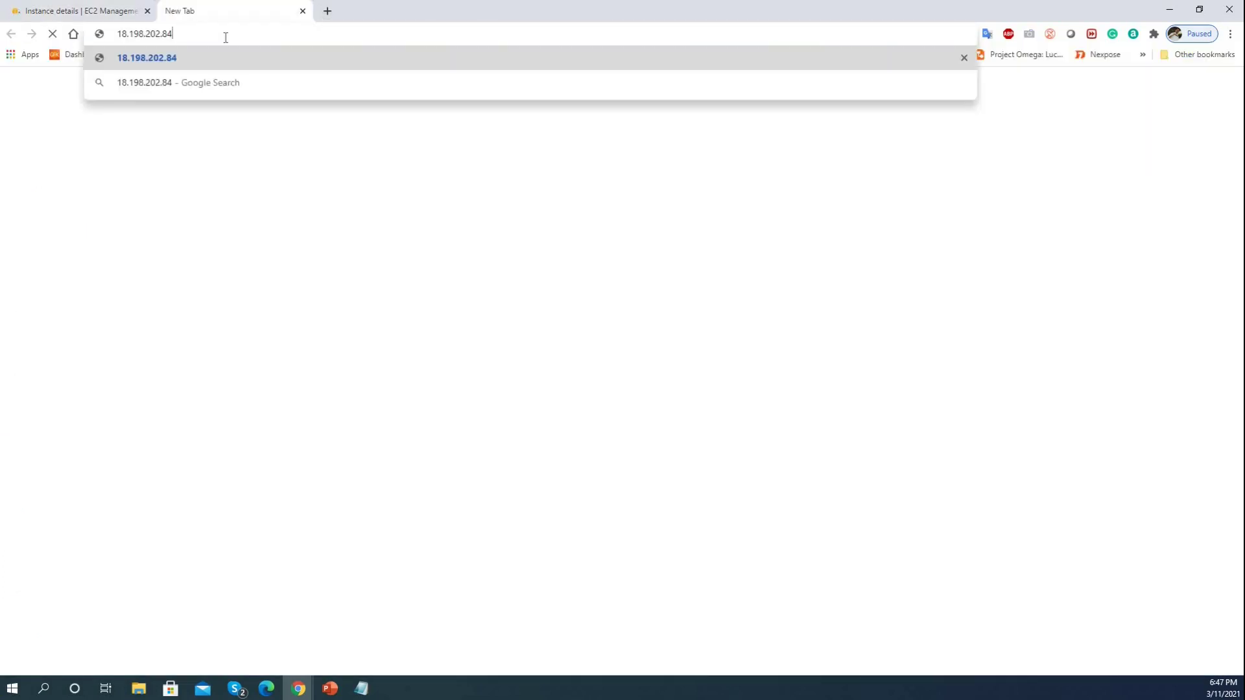
key(Return)
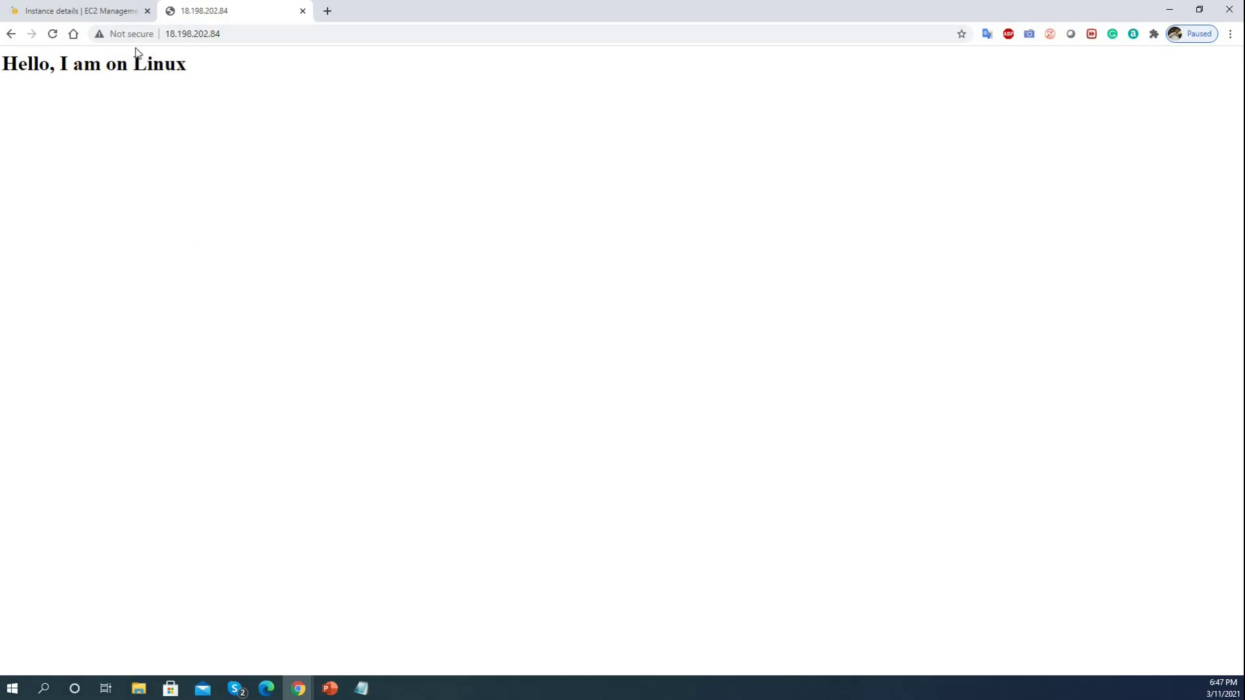
- Return to the EC2 console's load balancers and start creating a Network Load Balancer
click(89, 6)
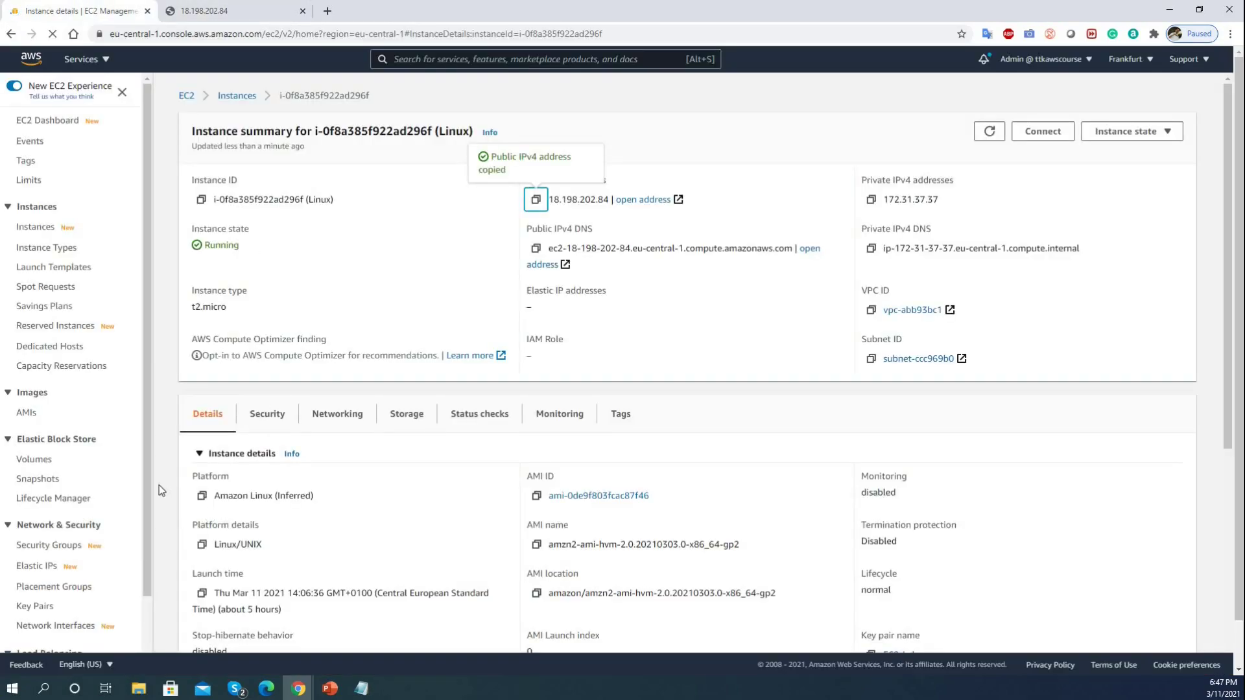
scroll(146, 548, down, 2)
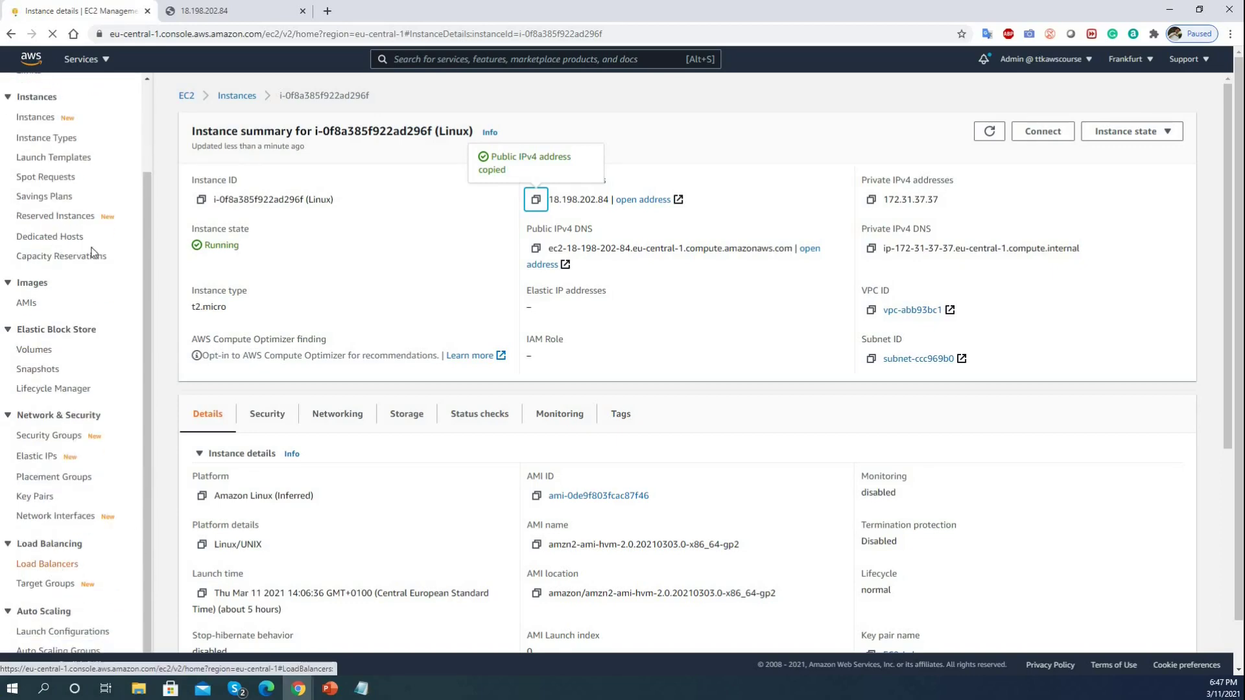
click(62, 570)
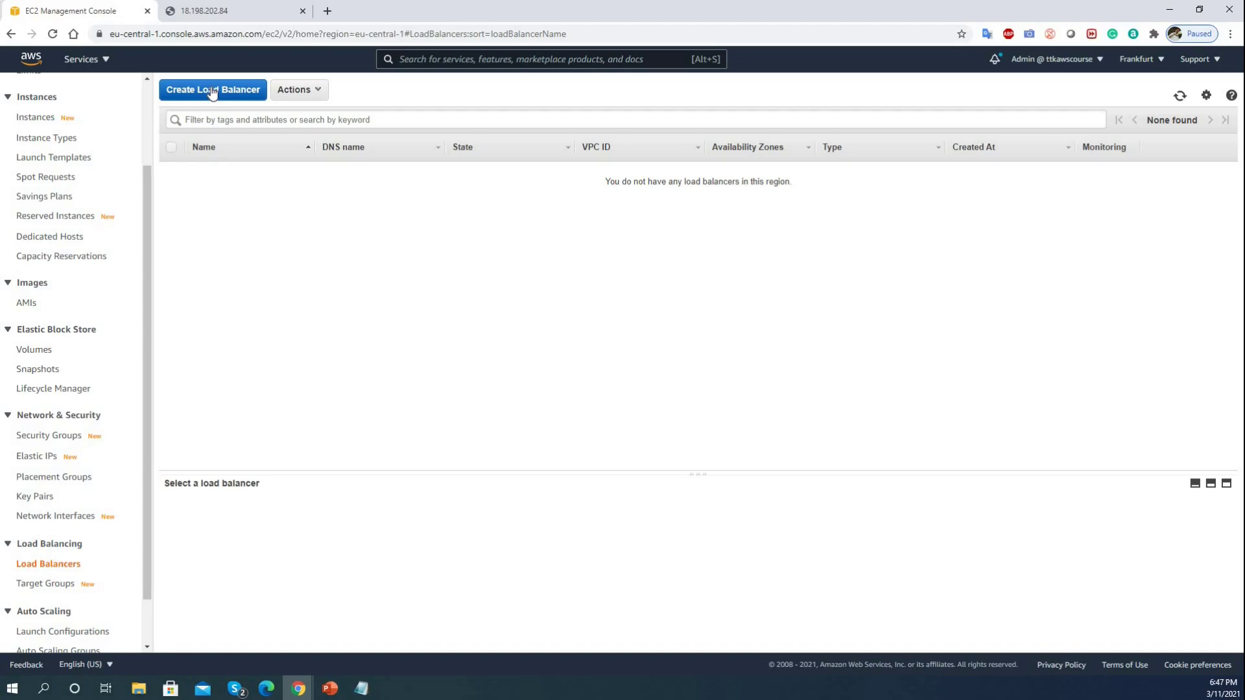
click(212, 91)
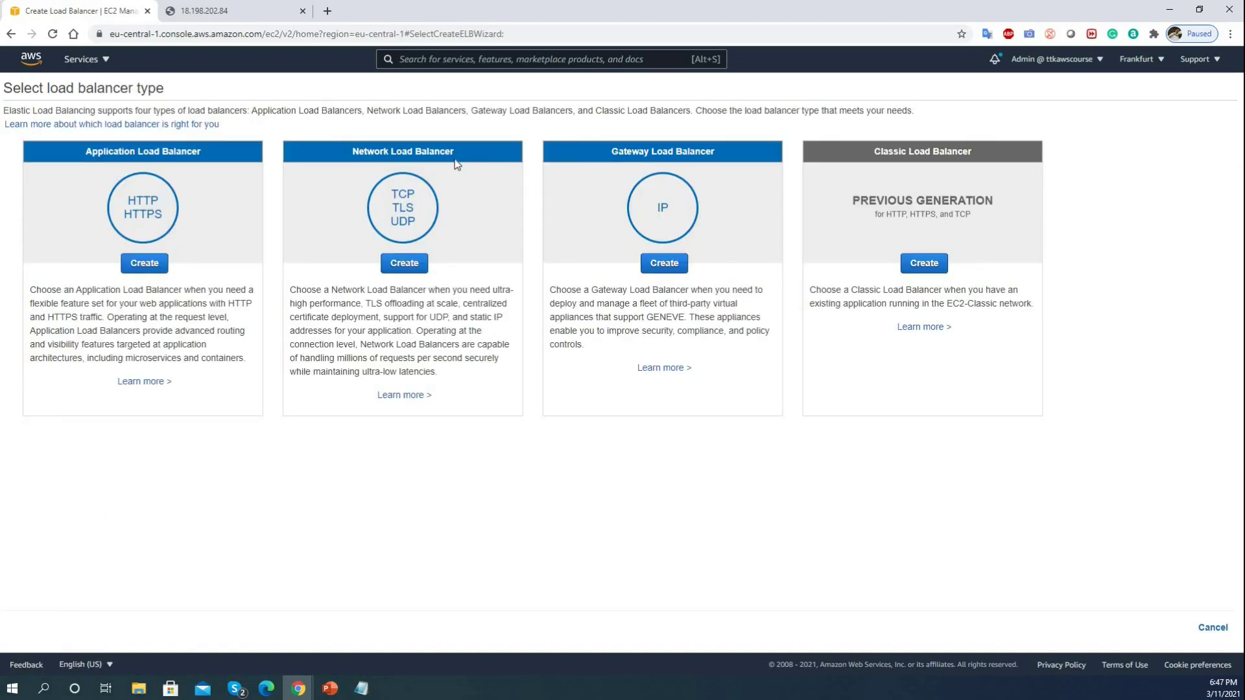
click(410, 267)
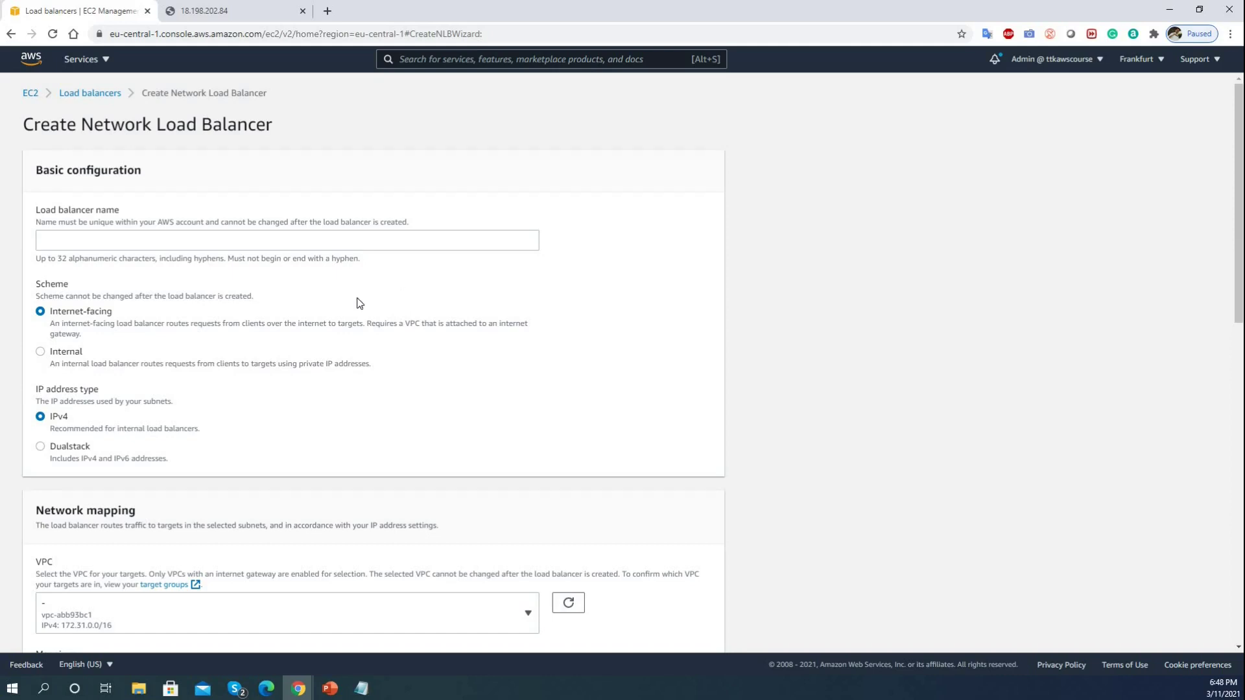
- Name the load balancer NLB-1
click(301, 247)
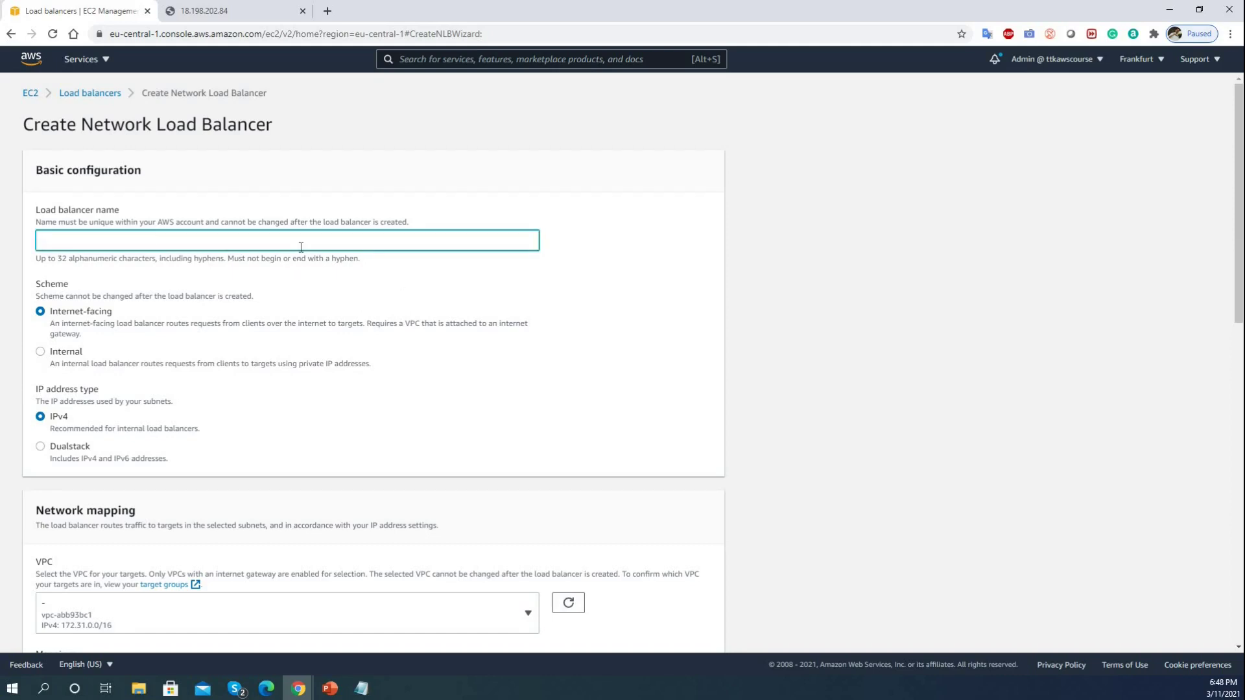
text(NLB-1)
click(363, 312)
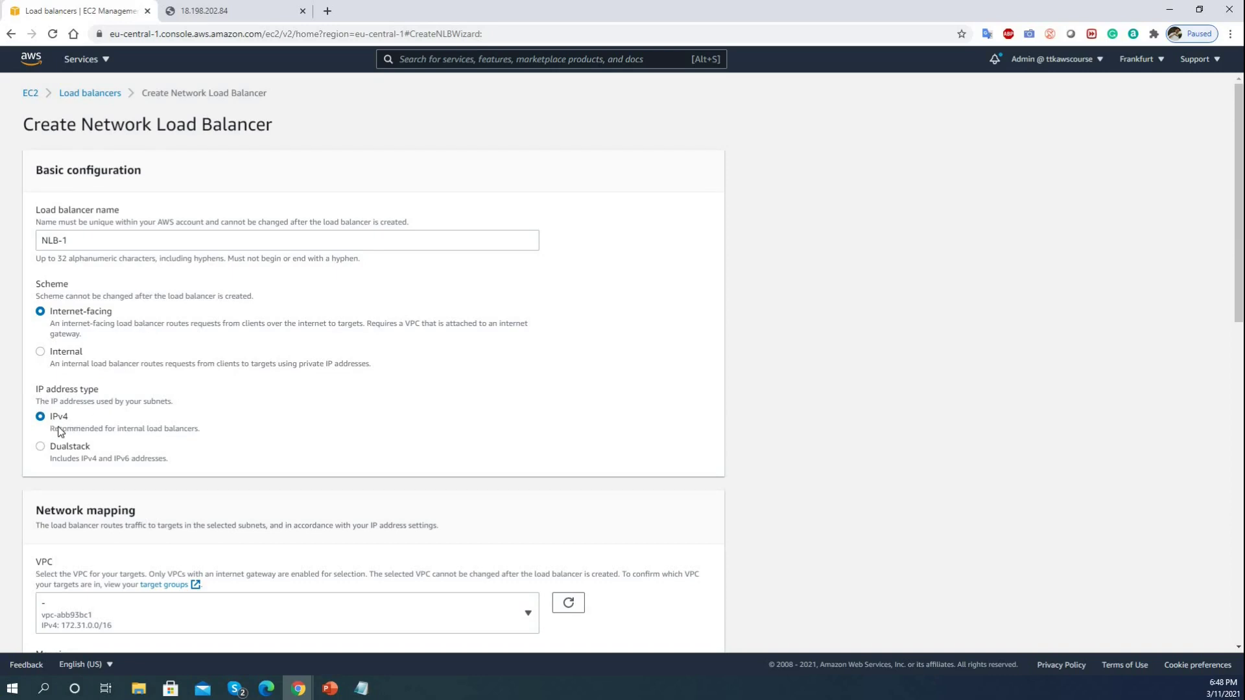
- Enable the eu-central-1a, eu-central-1b and eu-central-1c zone mappings and view the IPv4 address options for eu-central-1a
drag(1237, 289, 1239, 441)
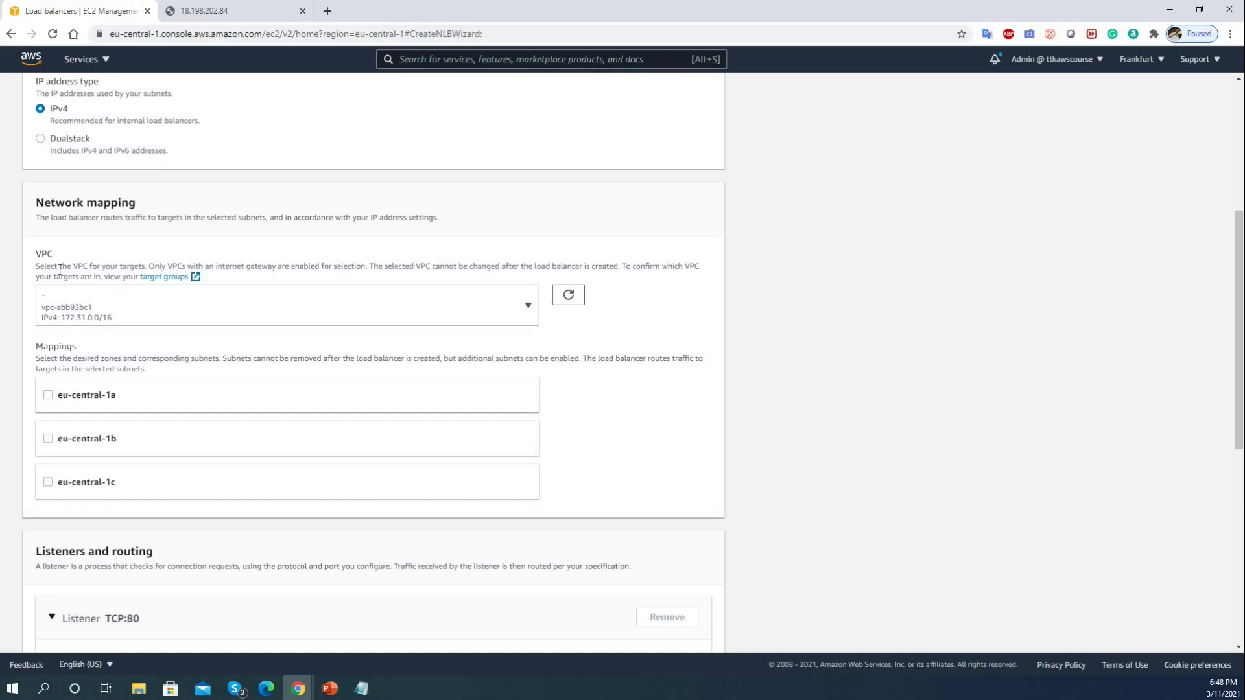
click(48, 395)
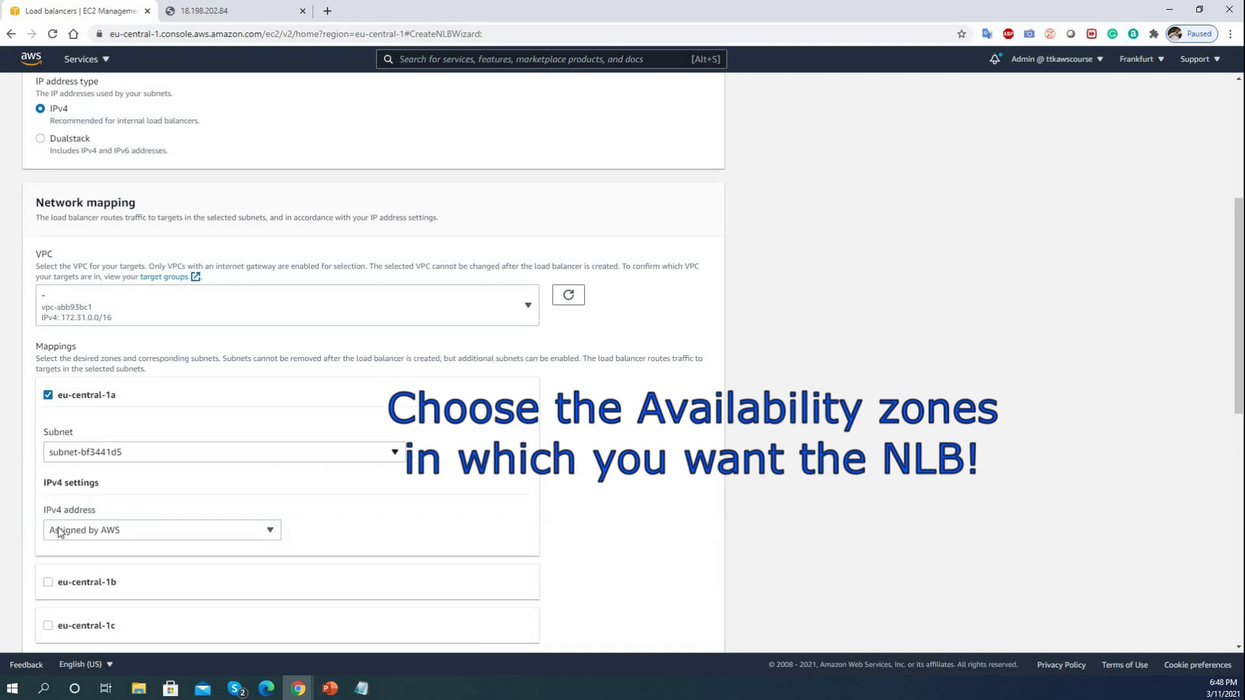
scroll(1148, 431, down, 3)
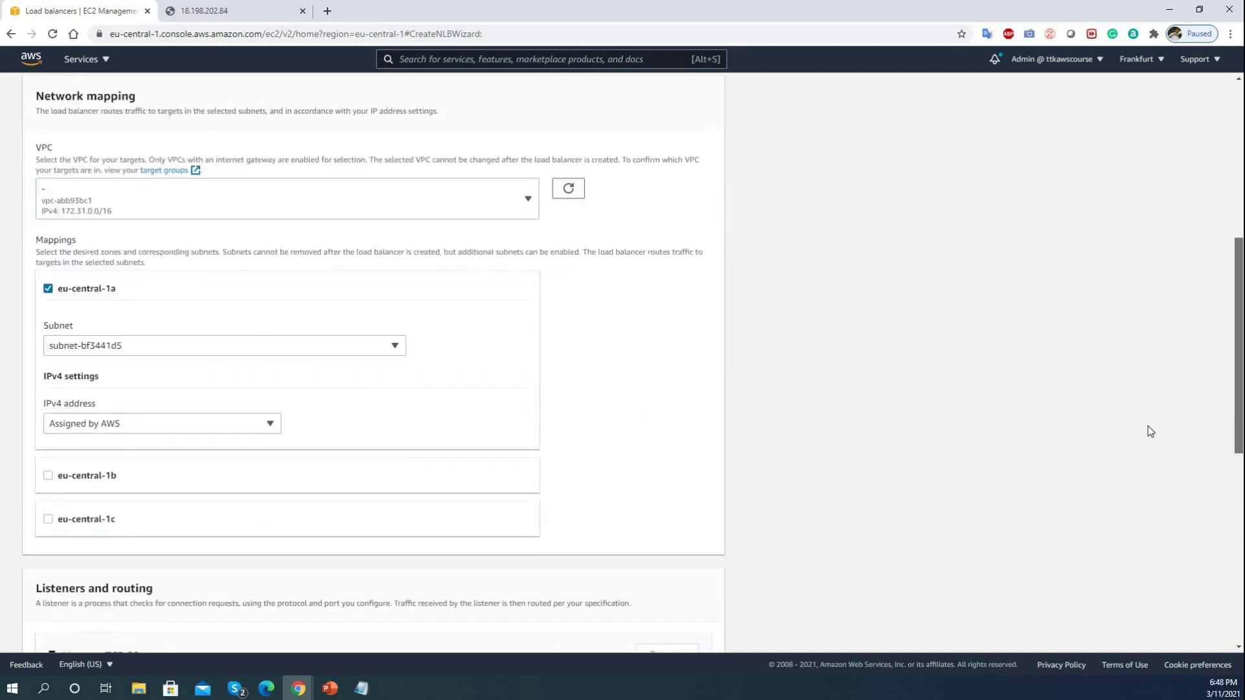
click(47, 369)
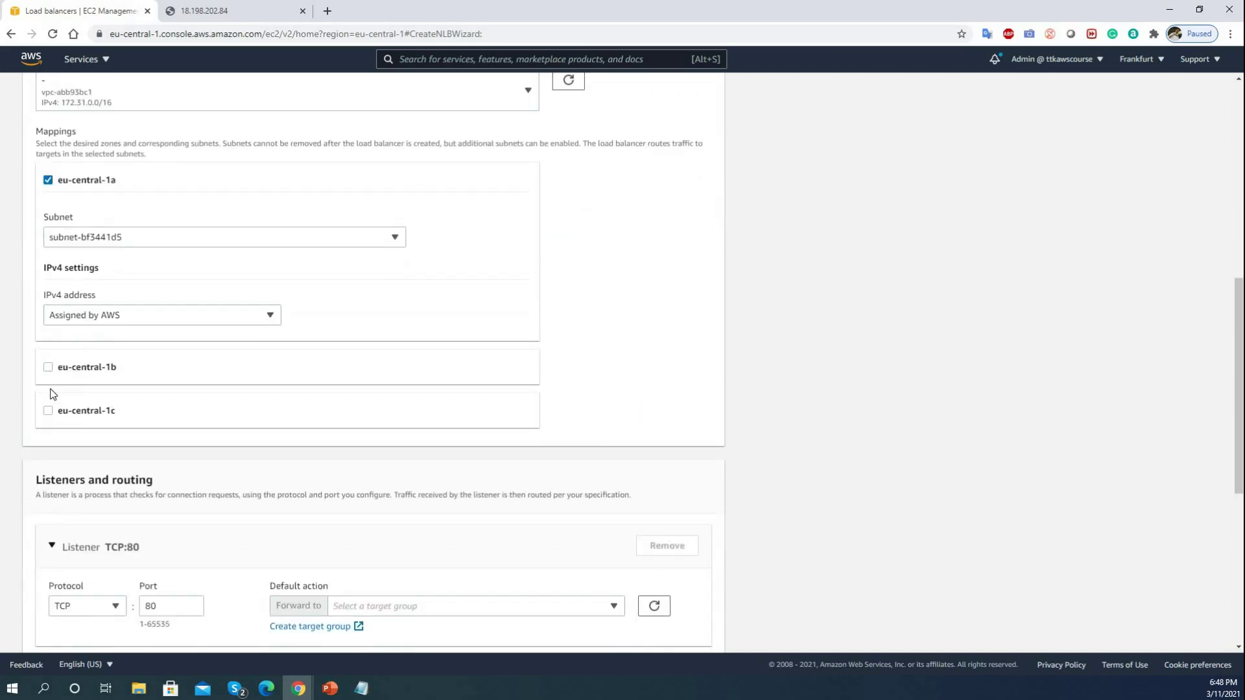
click(63, 557)
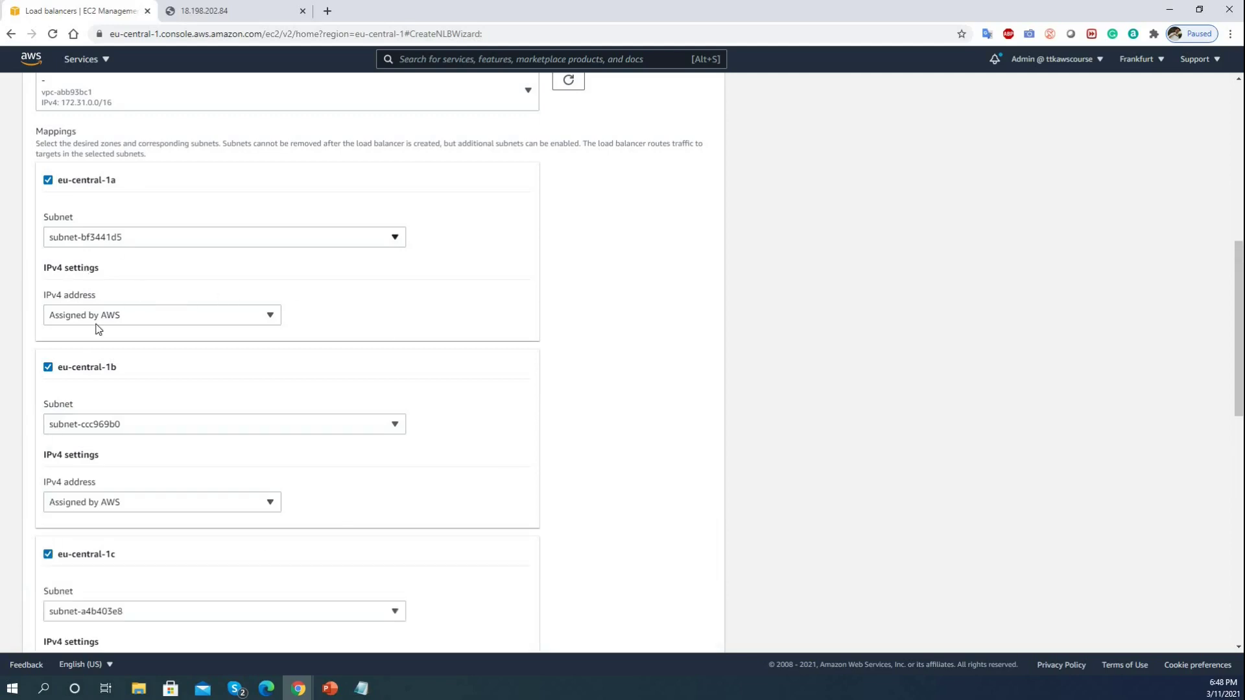
click(197, 318)
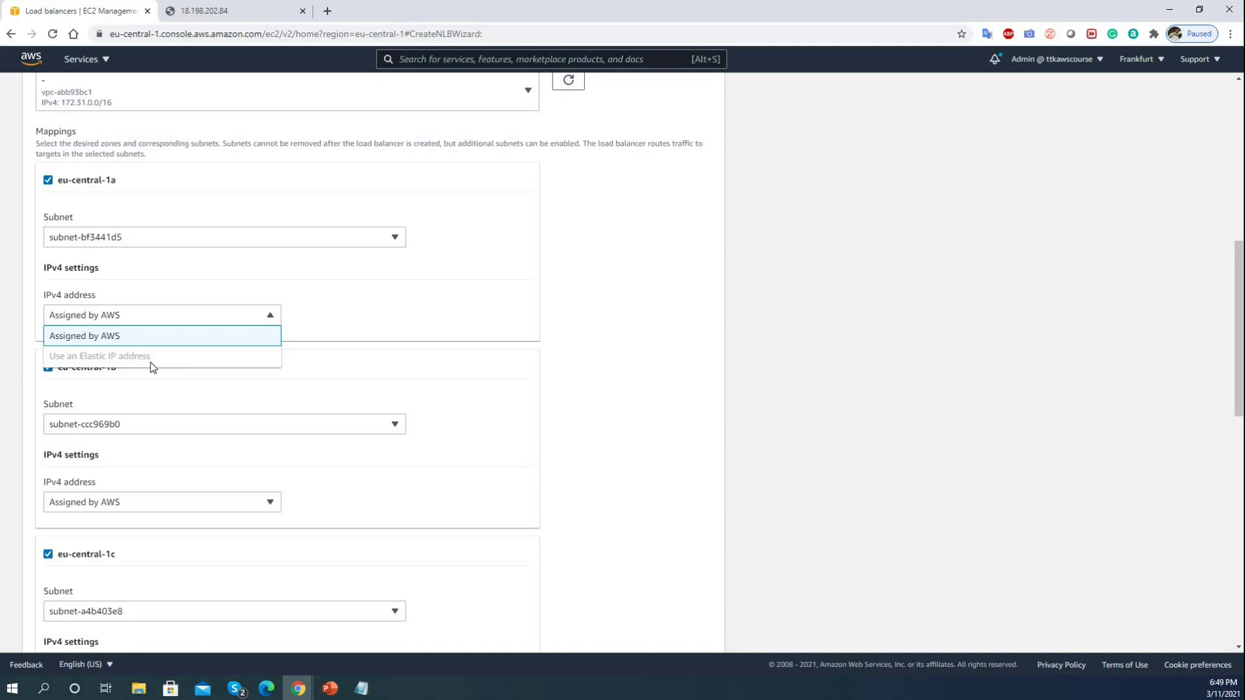
- Choose TCP as the listener's protocol and check the allowed port range
scroll(152, 367, down, 9)
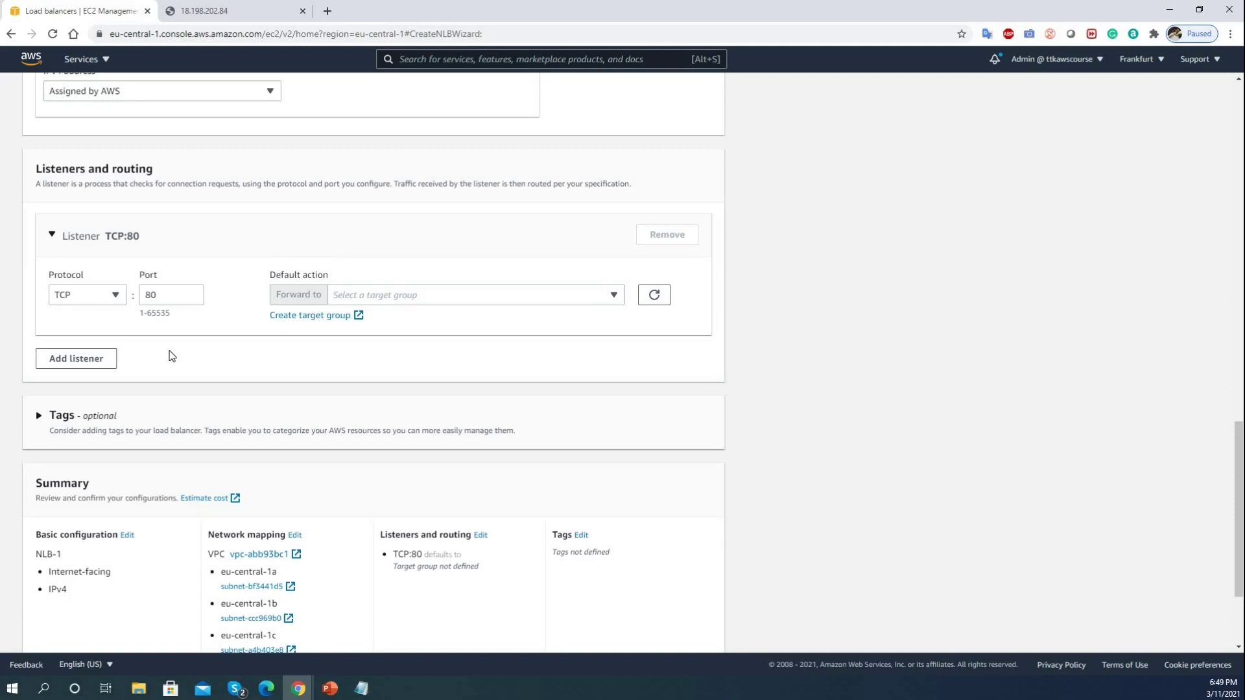
click(117, 299)
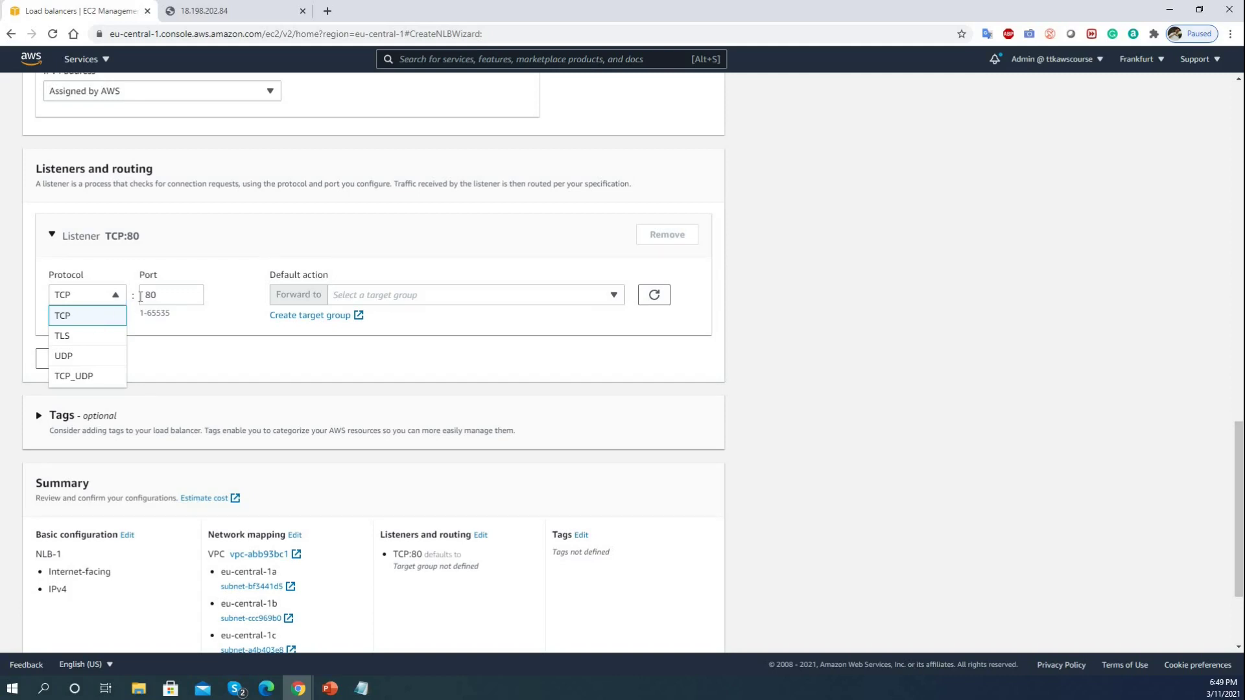
click(97, 319)
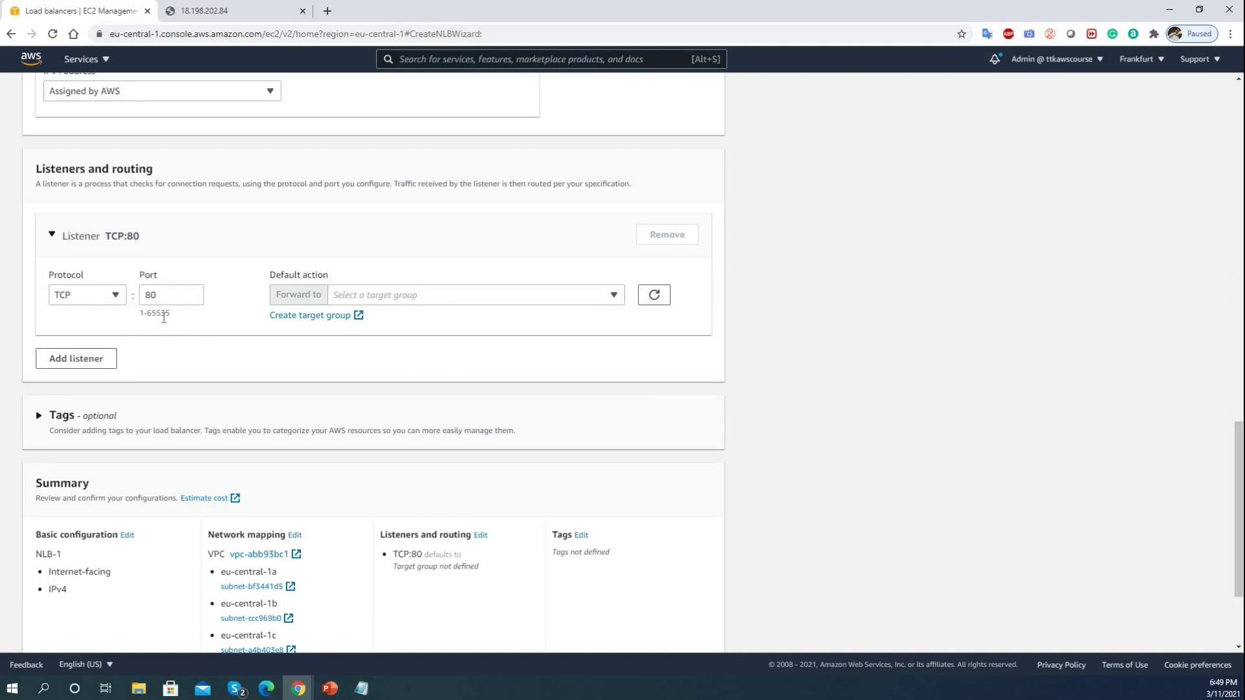
drag(171, 314, 138, 322)
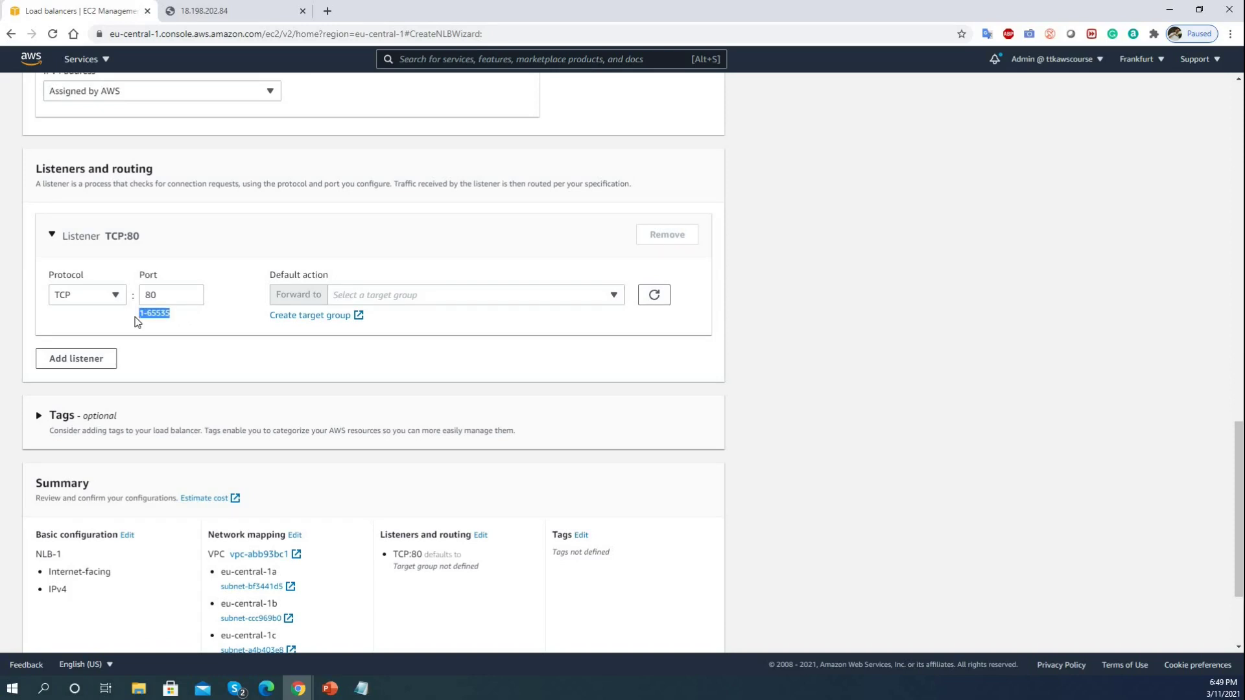
click(212, 330)
- Start creating a target group for the listener and name it Linux-TG
click(306, 317)
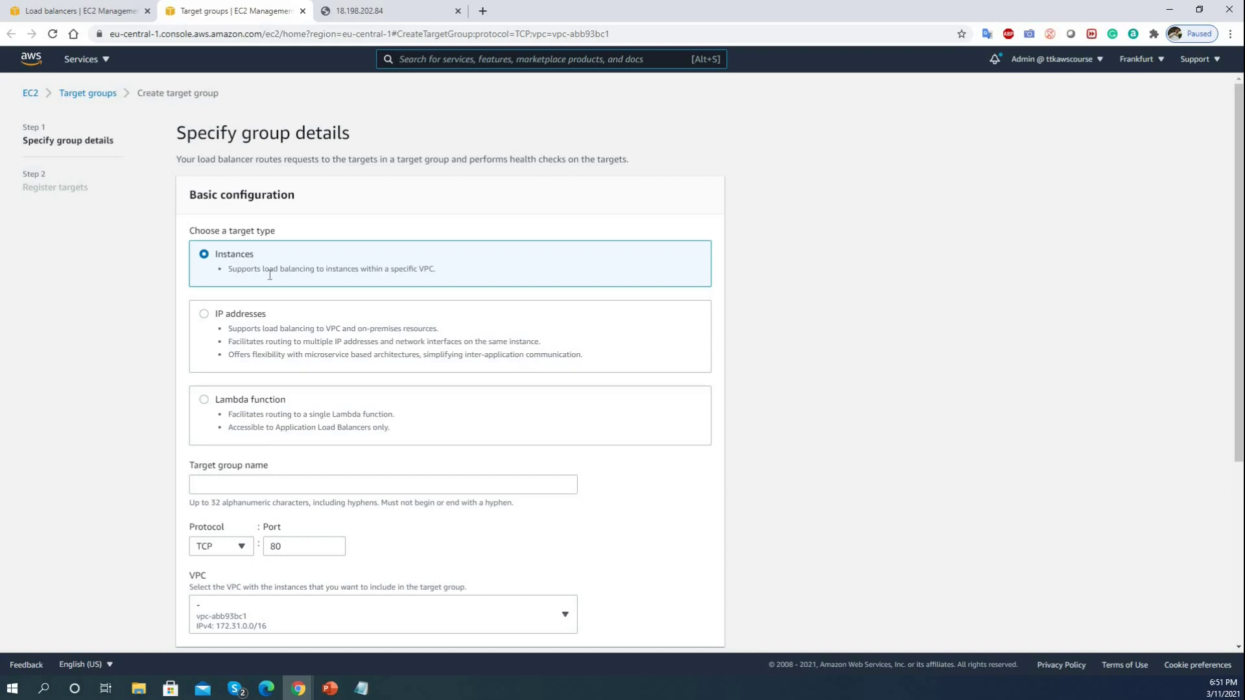
scroll(1239, 236, down, 1)
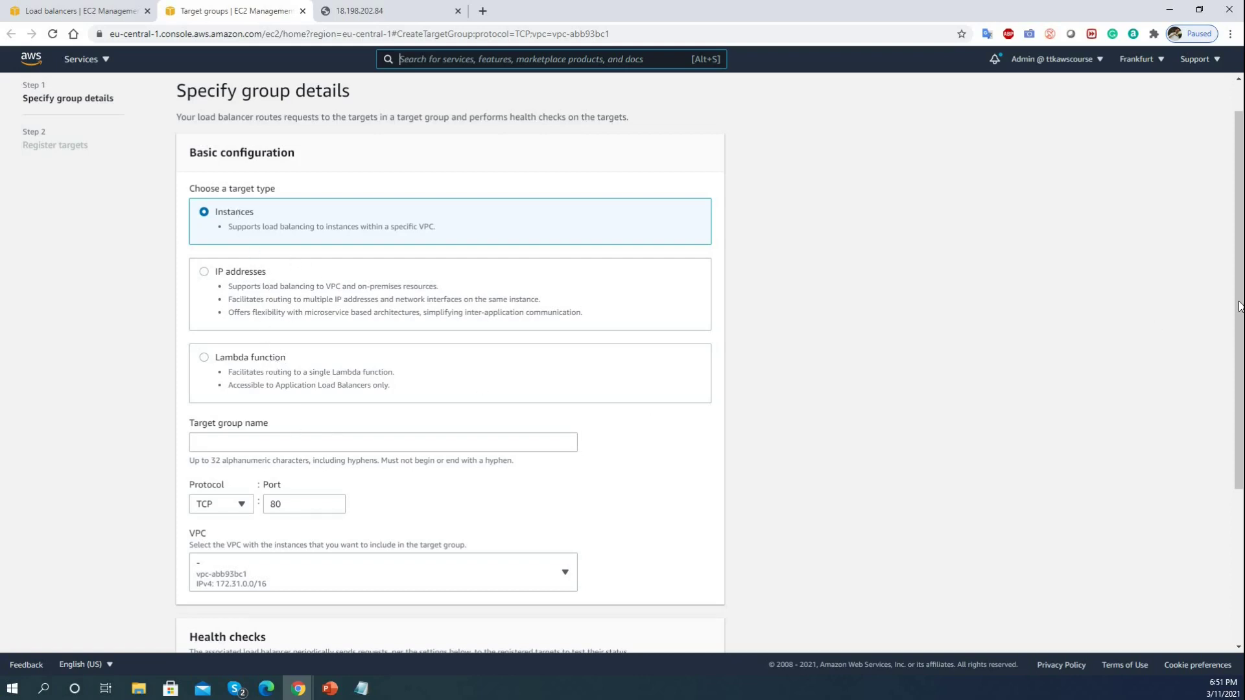
scroll(1240, 326, down, 1)
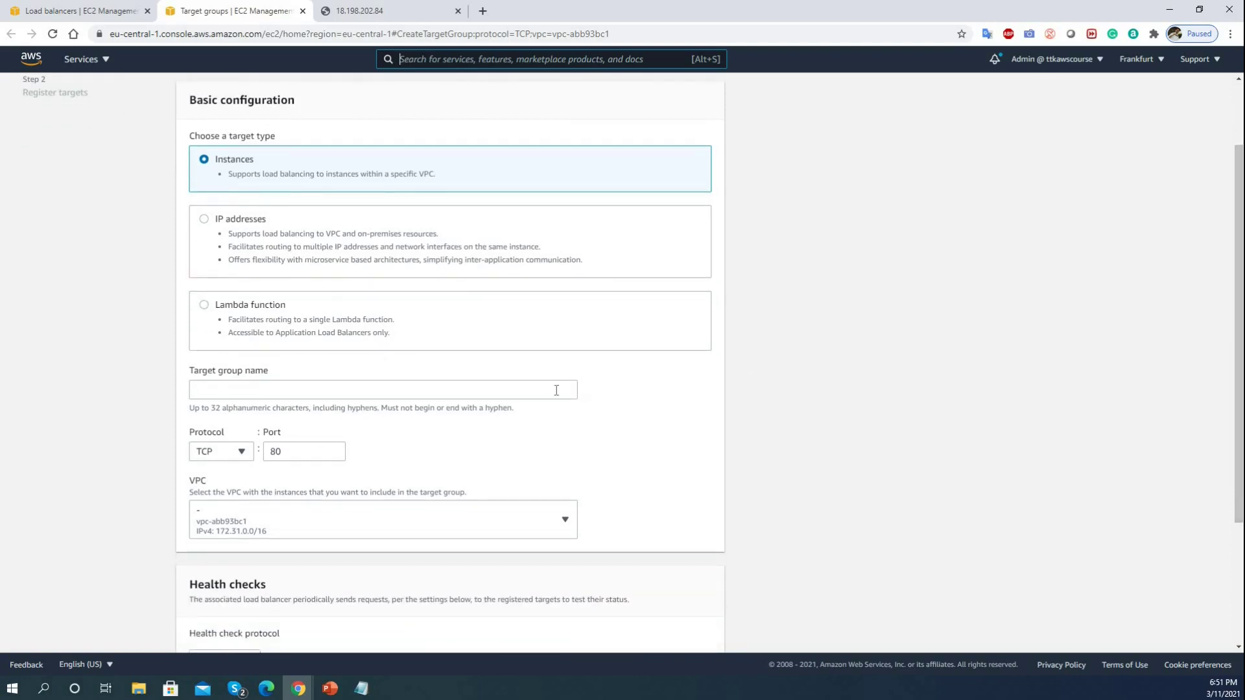
click(557, 390)
text(Lin)
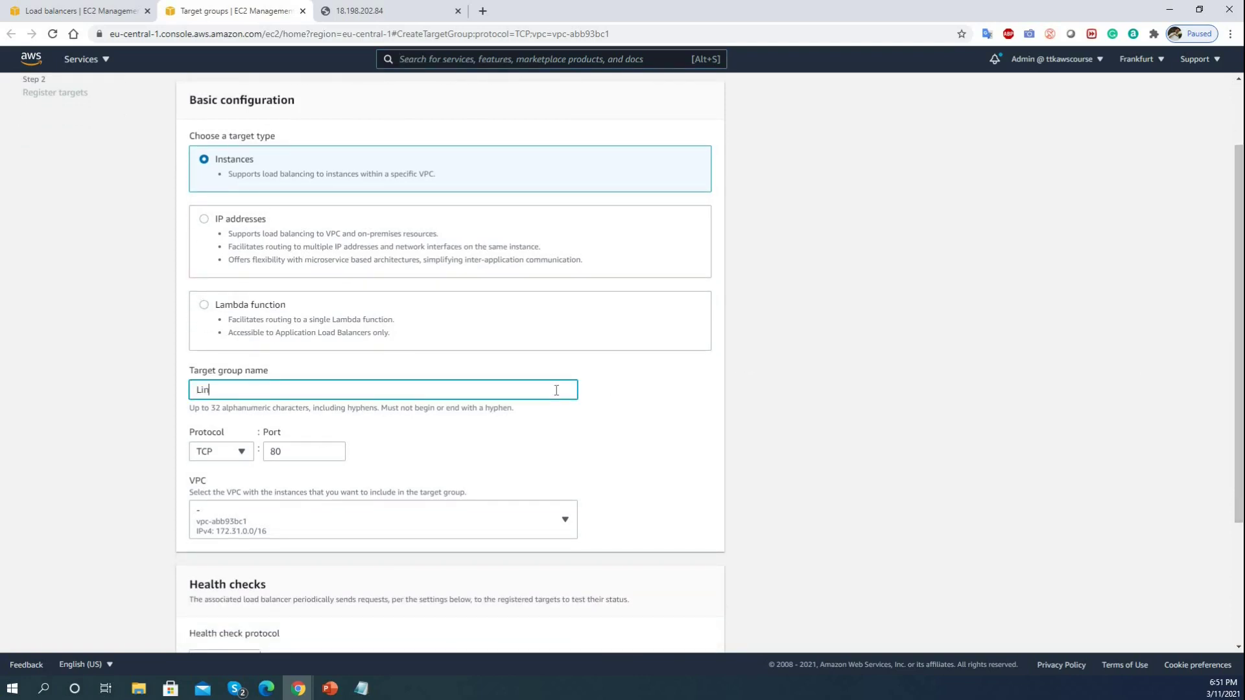
text(ux-TG)
- Set the target group's advanced health check interval to 10 seconds and continue to target registration
scroll(824, 456, down, 2)
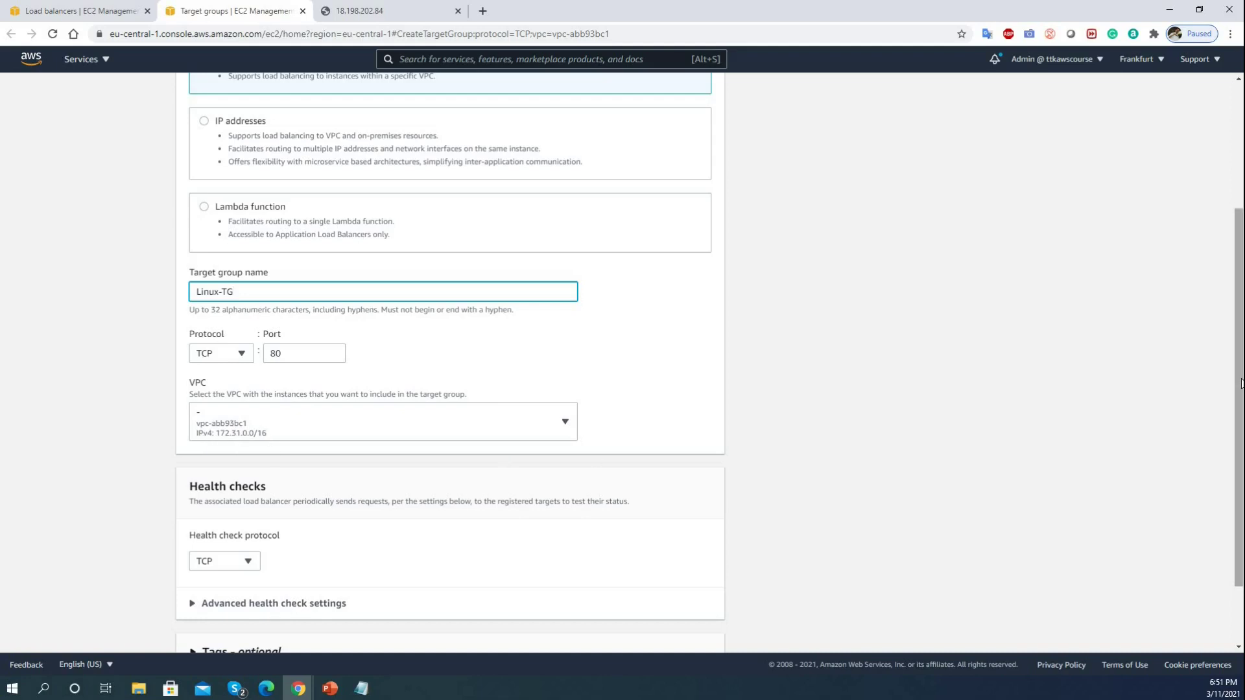
scroll(250, 486, down, 2)
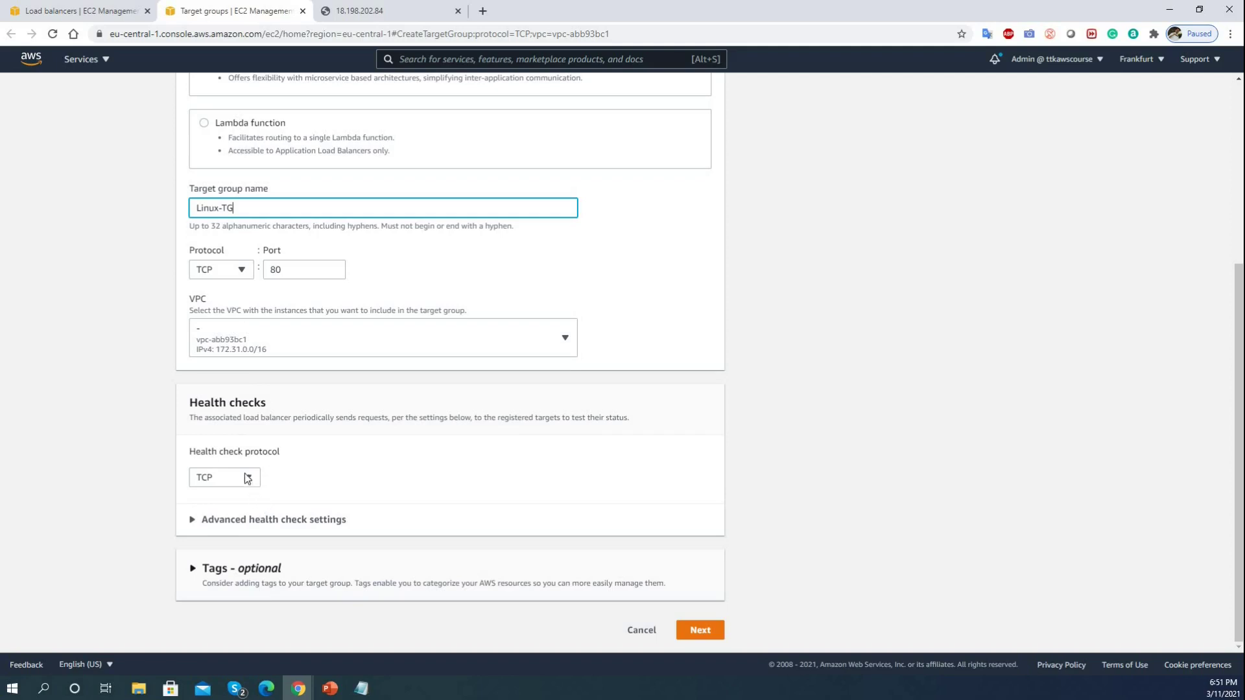
click(194, 532)
click(195, 529)
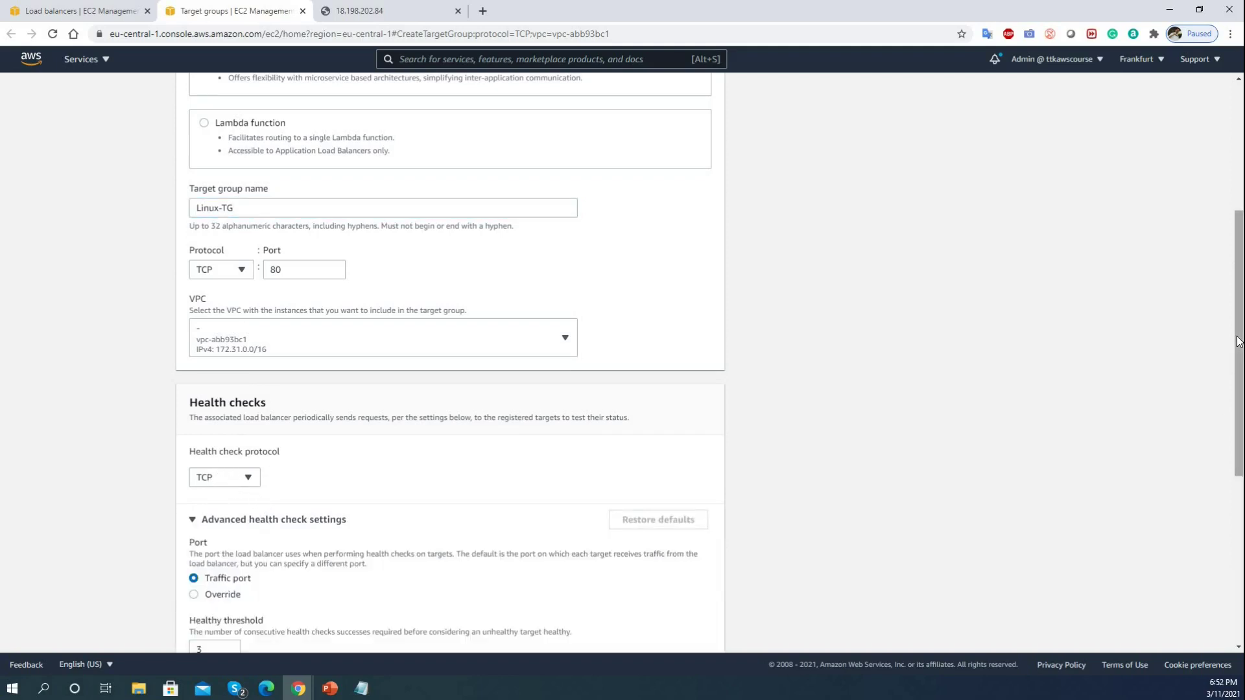
drag(1240, 414, 1242, 580)
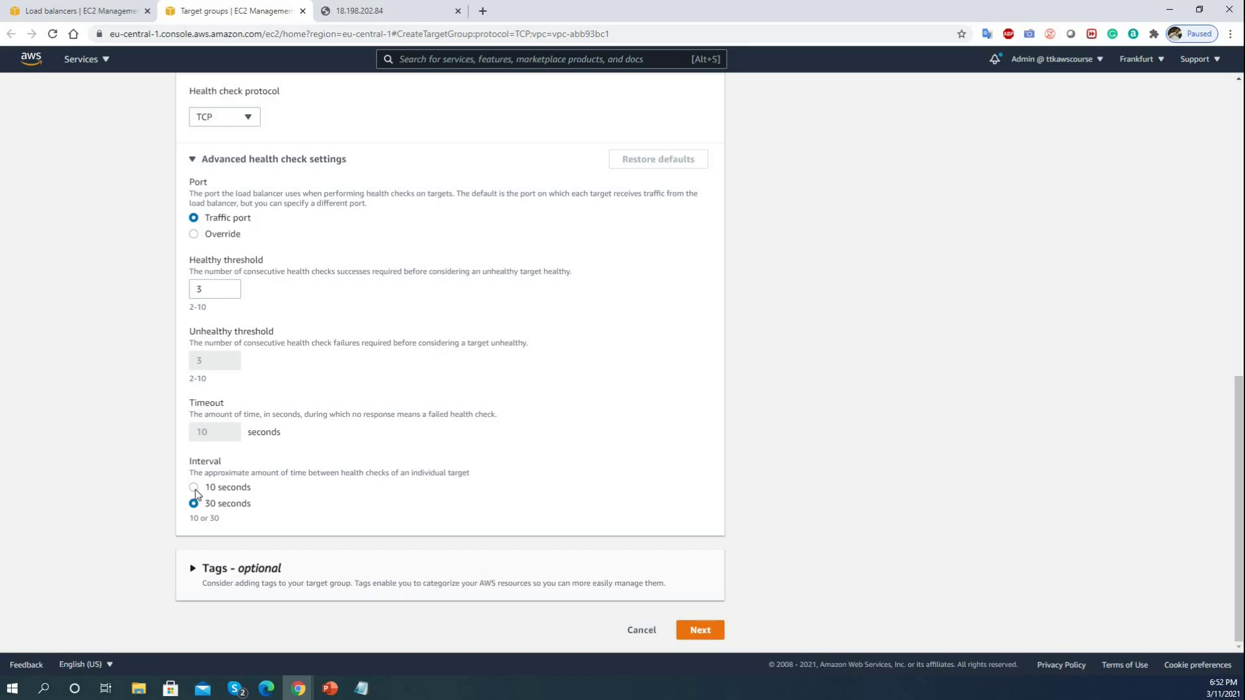
click(240, 494)
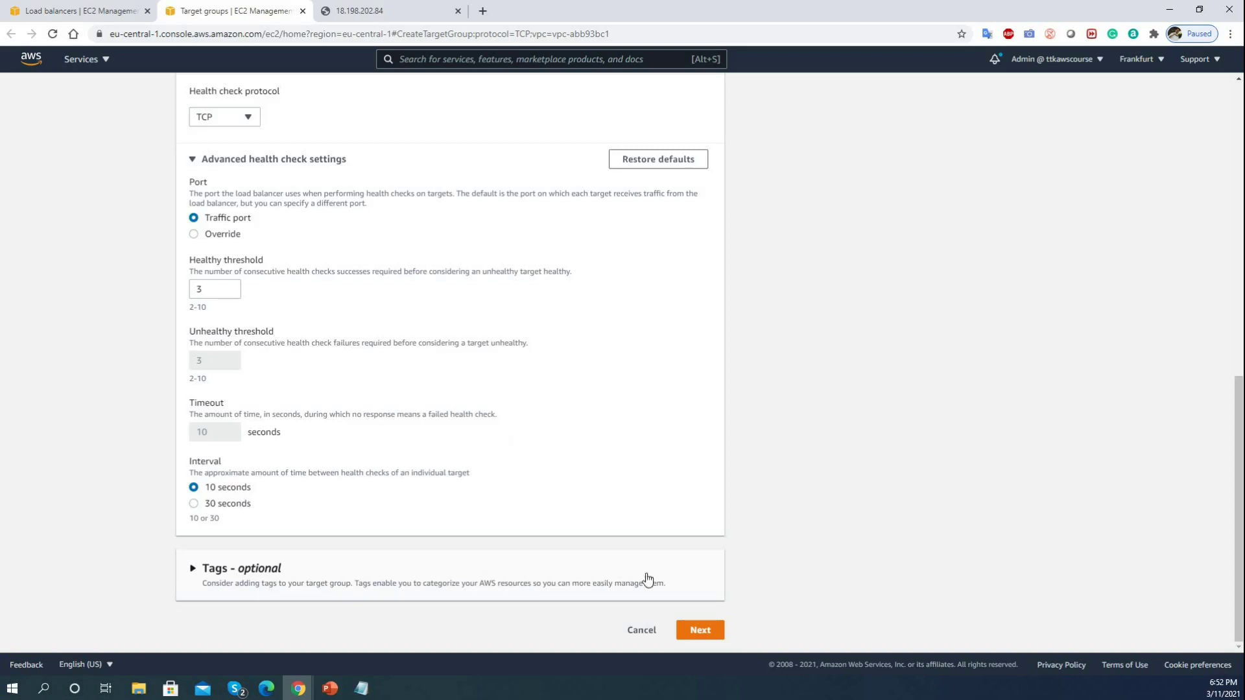
click(700, 631)
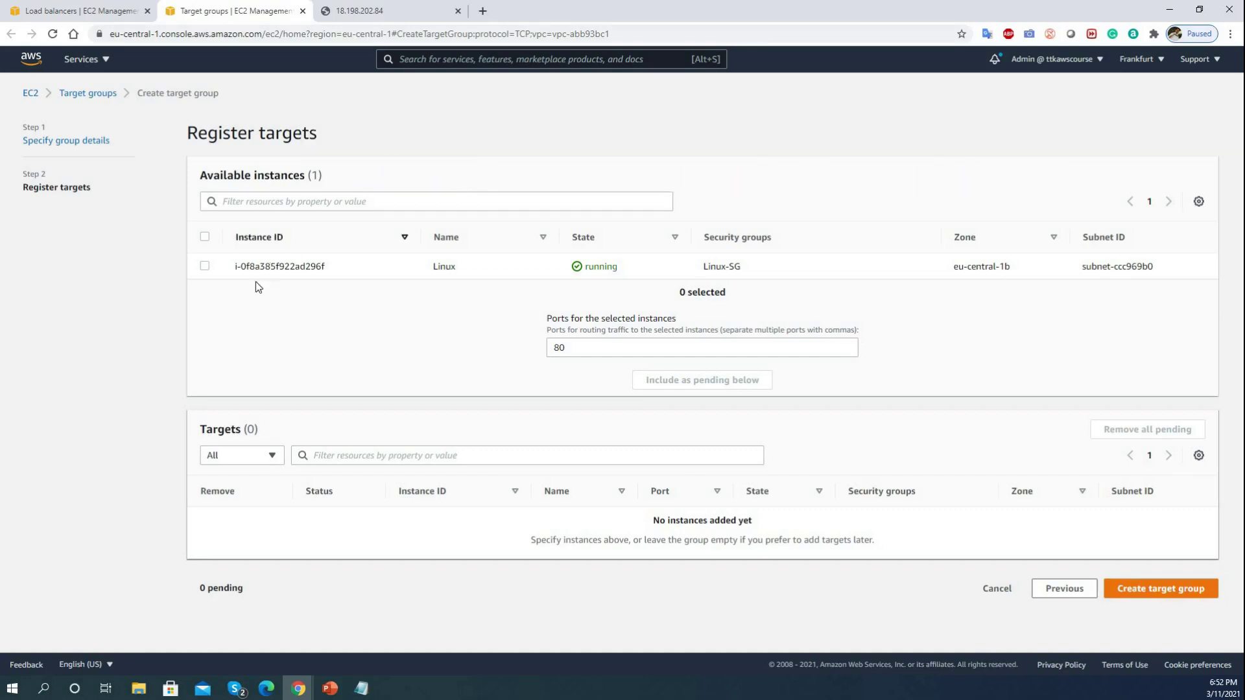
- Include the Linux instance as a pending target and create the target group
click(206, 267)
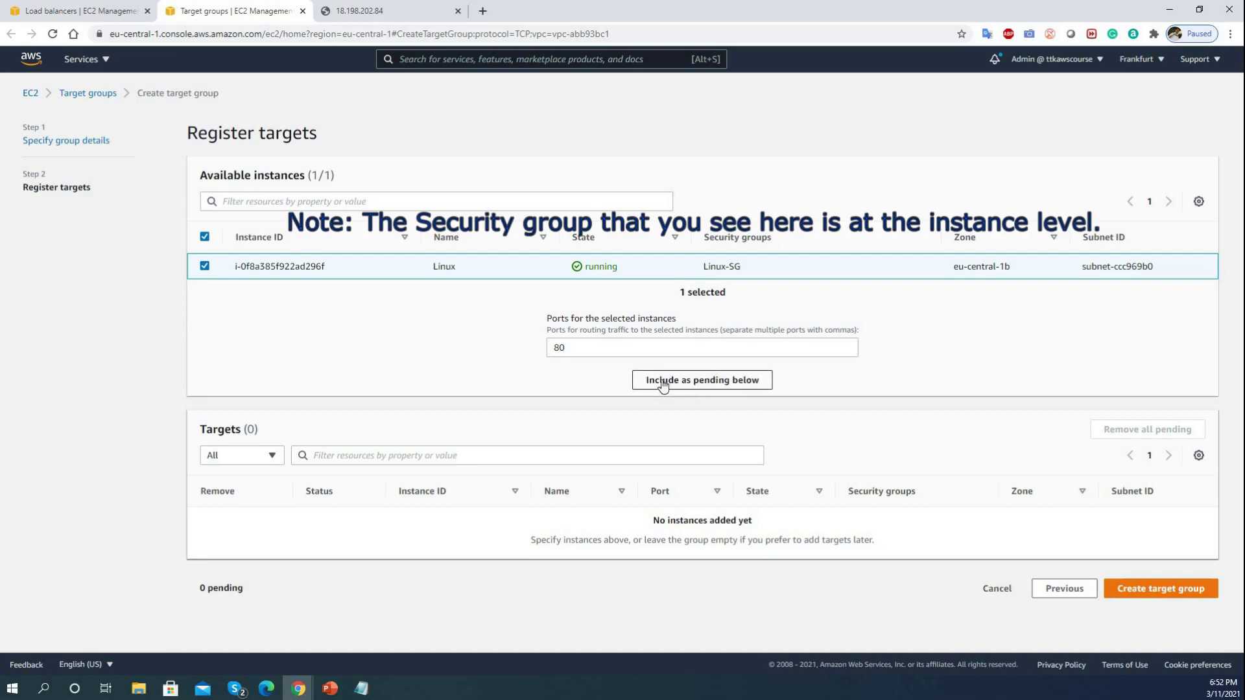
click(720, 387)
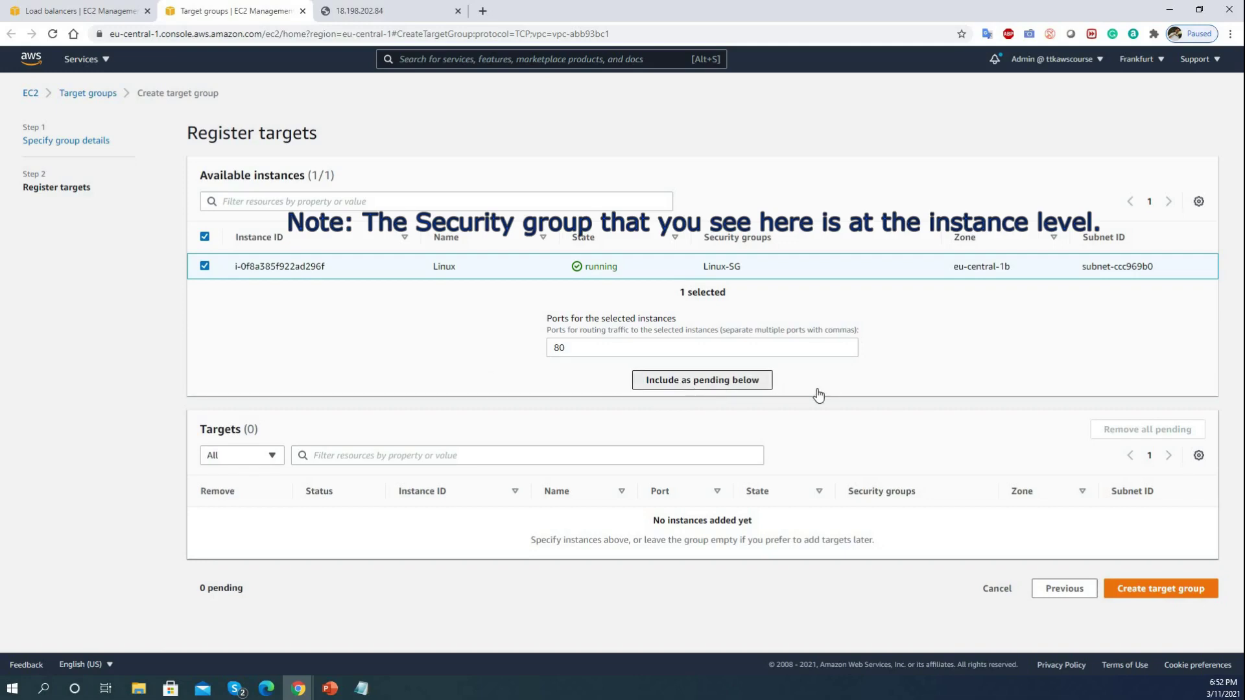
click(698, 384)
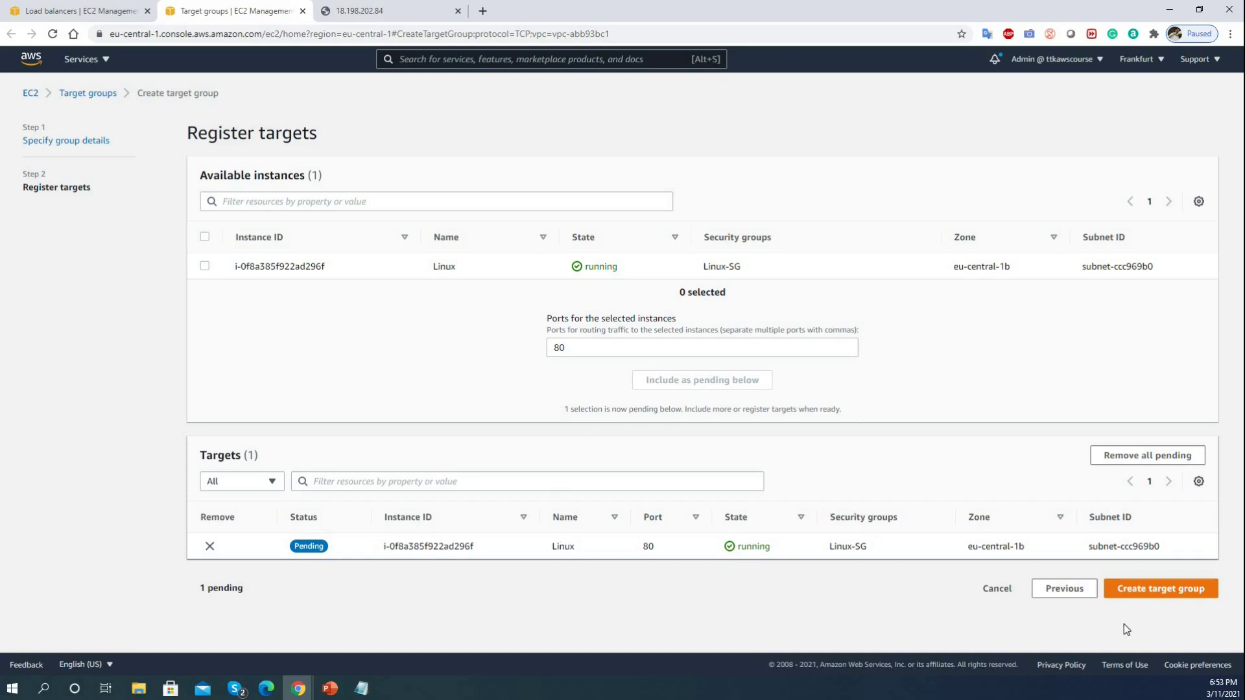
click(1143, 592)
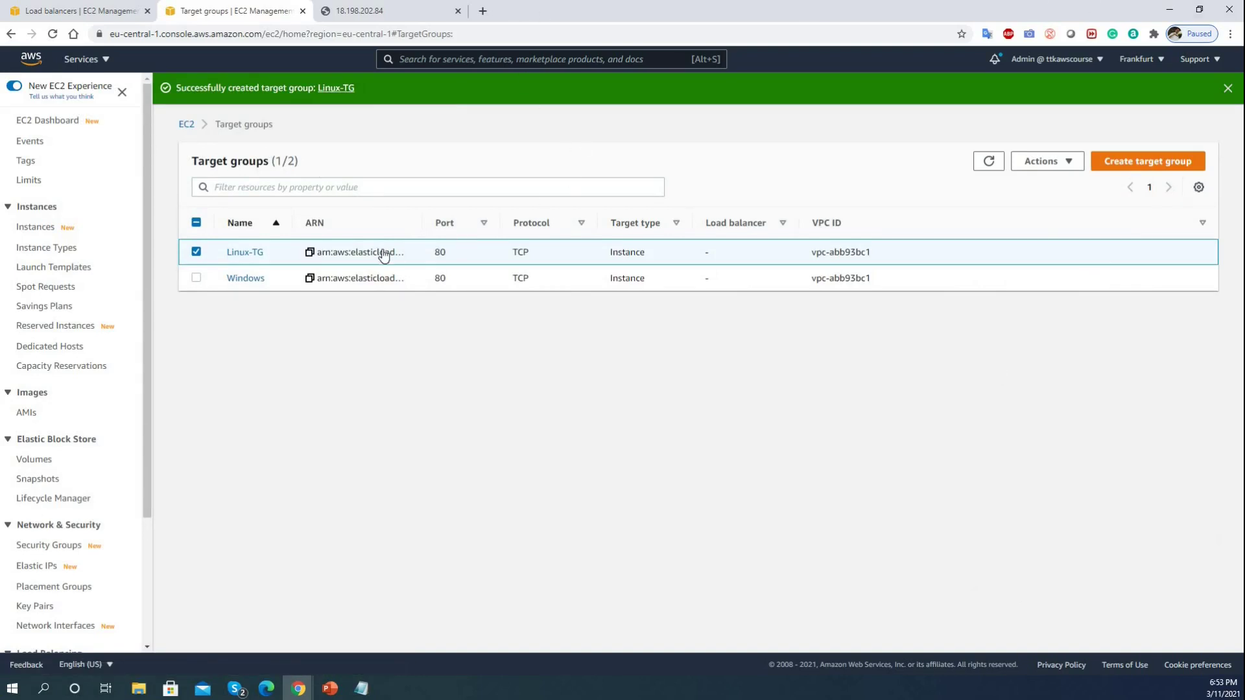
- Open the Linux-TG target group and refresh the status of its registered targets
click(253, 258)
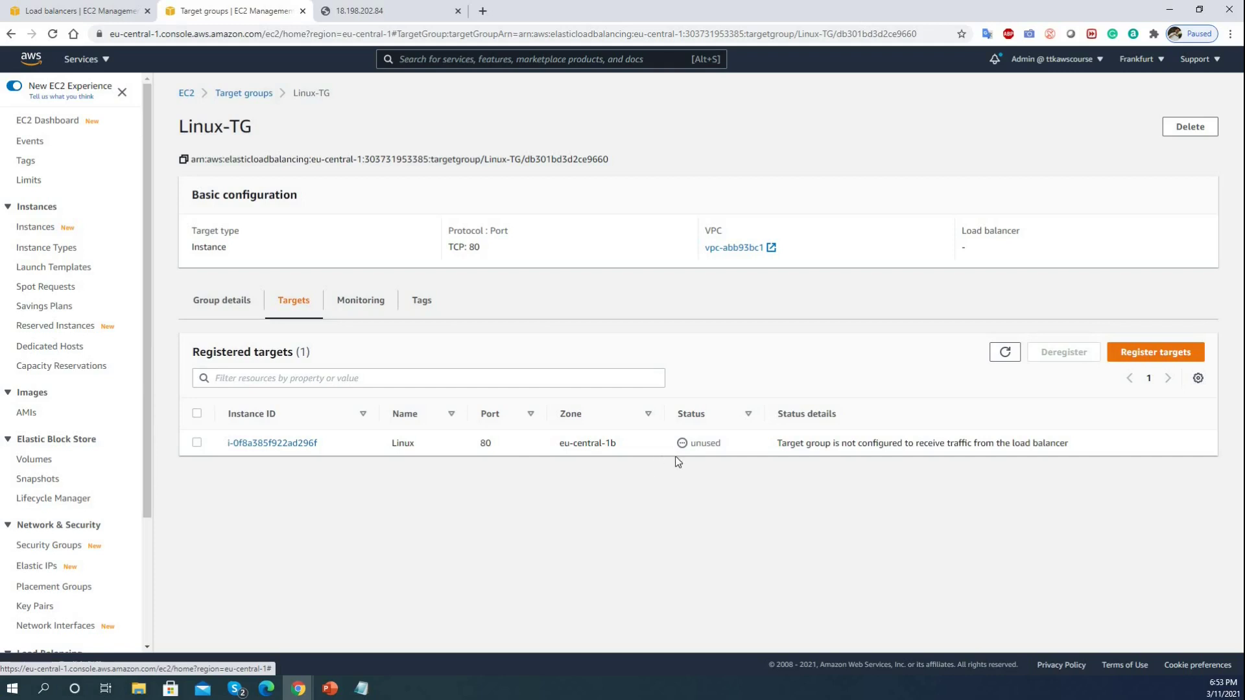
click(1002, 361)
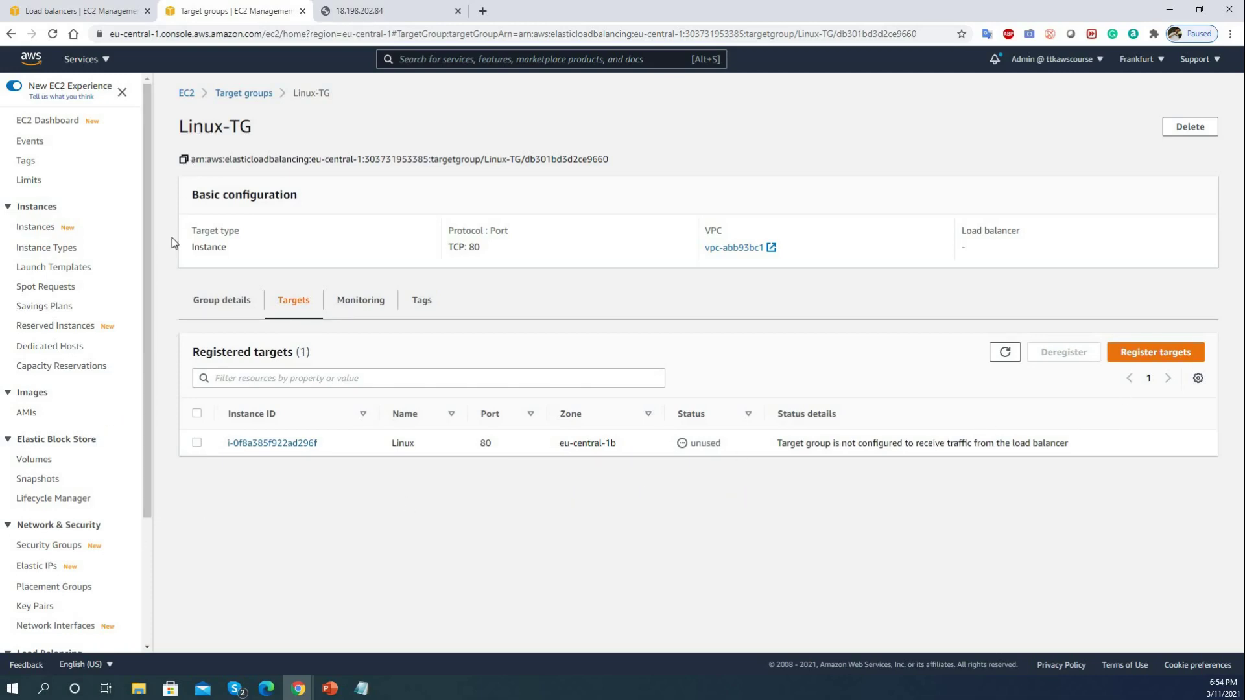
- Start creating a new Network Load Balancer and name it NLB-1
scroll(142, 344, down, 3)
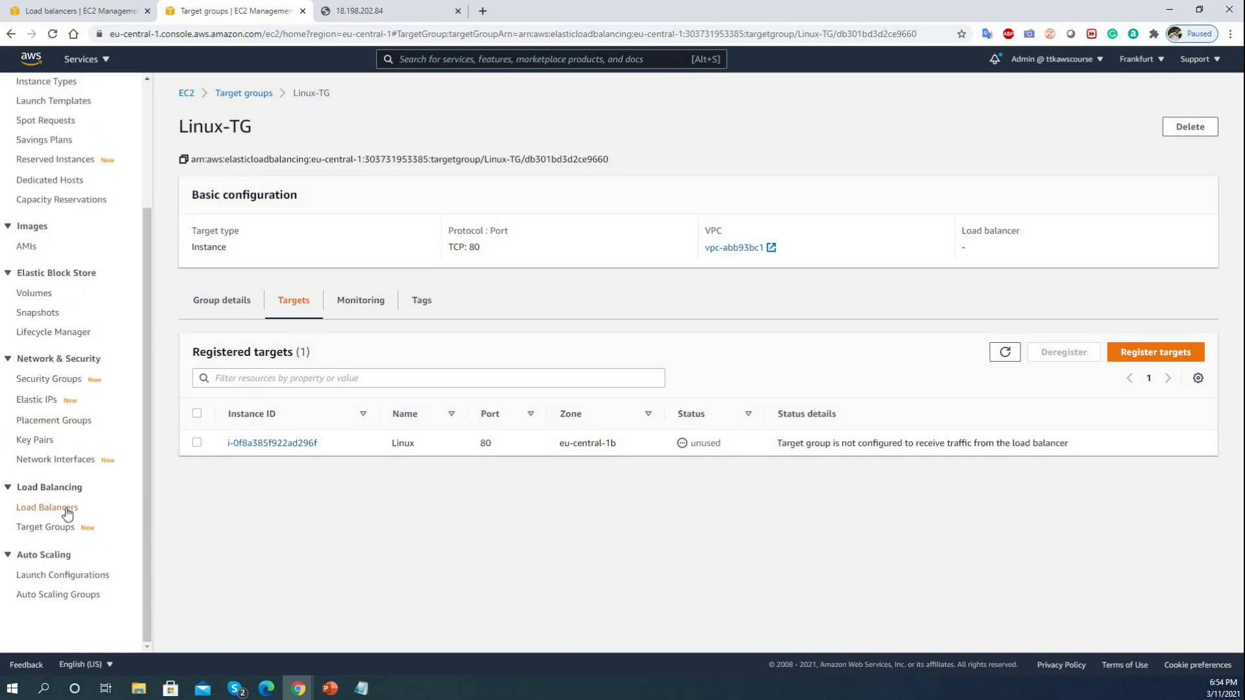
click(67, 512)
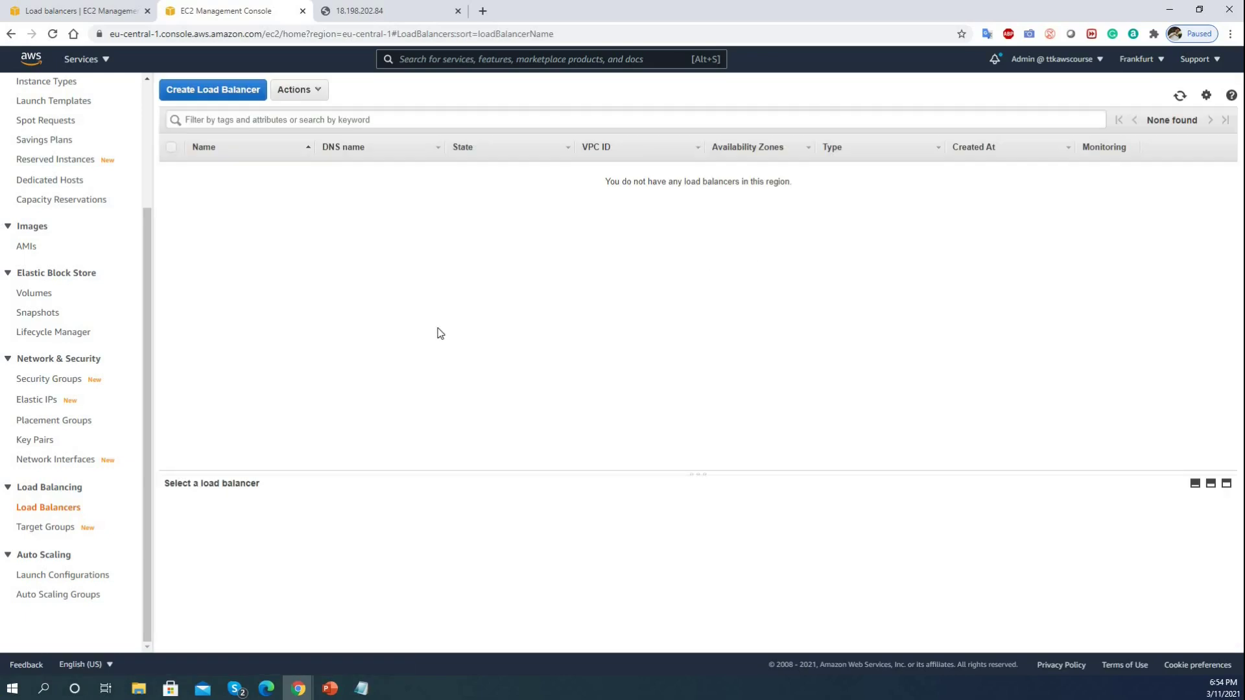
click(214, 95)
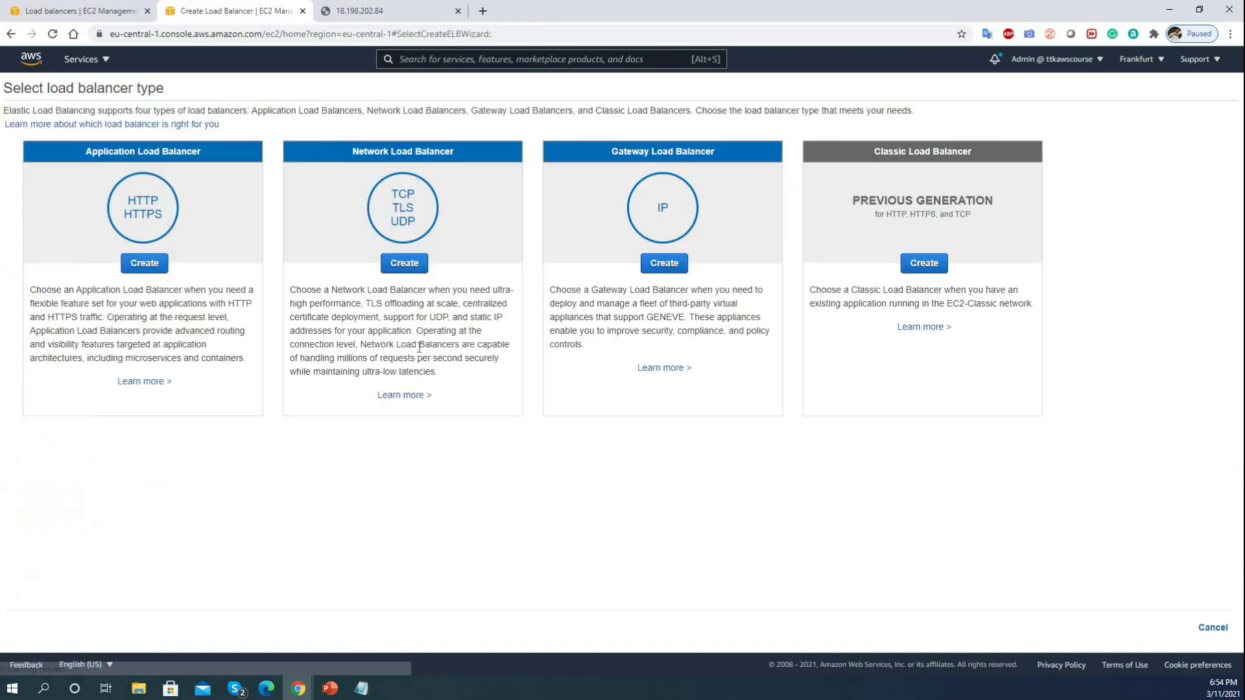
click(404, 262)
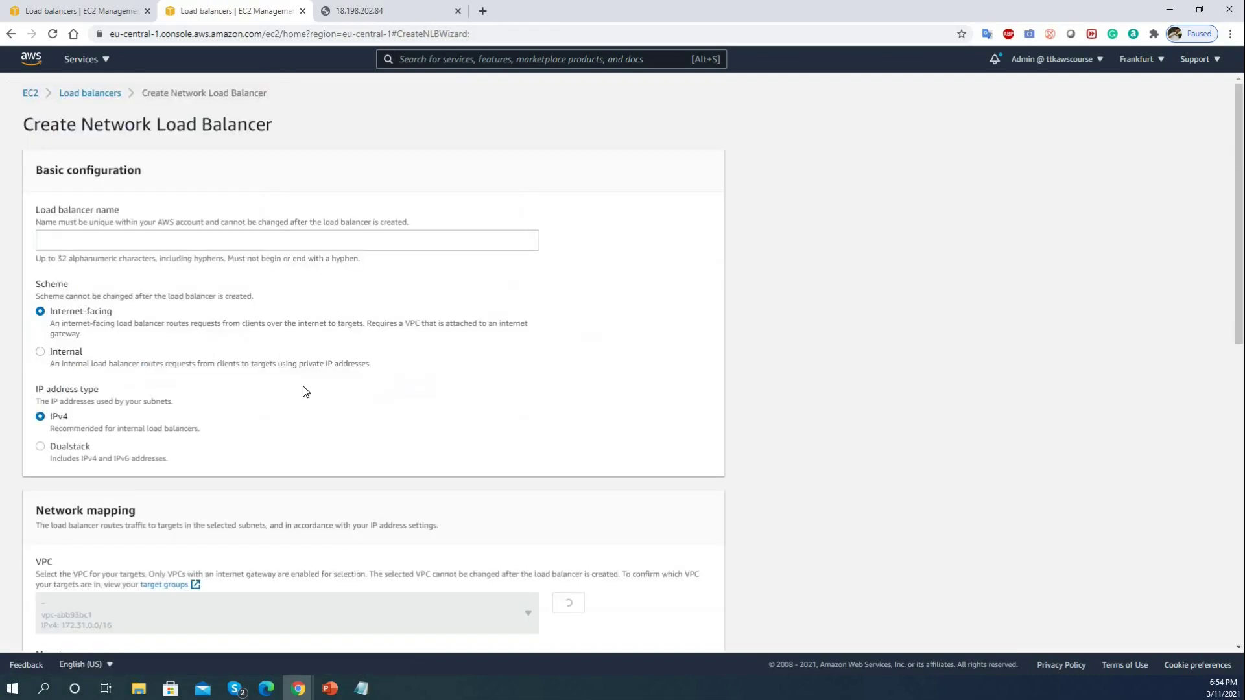
click(221, 244)
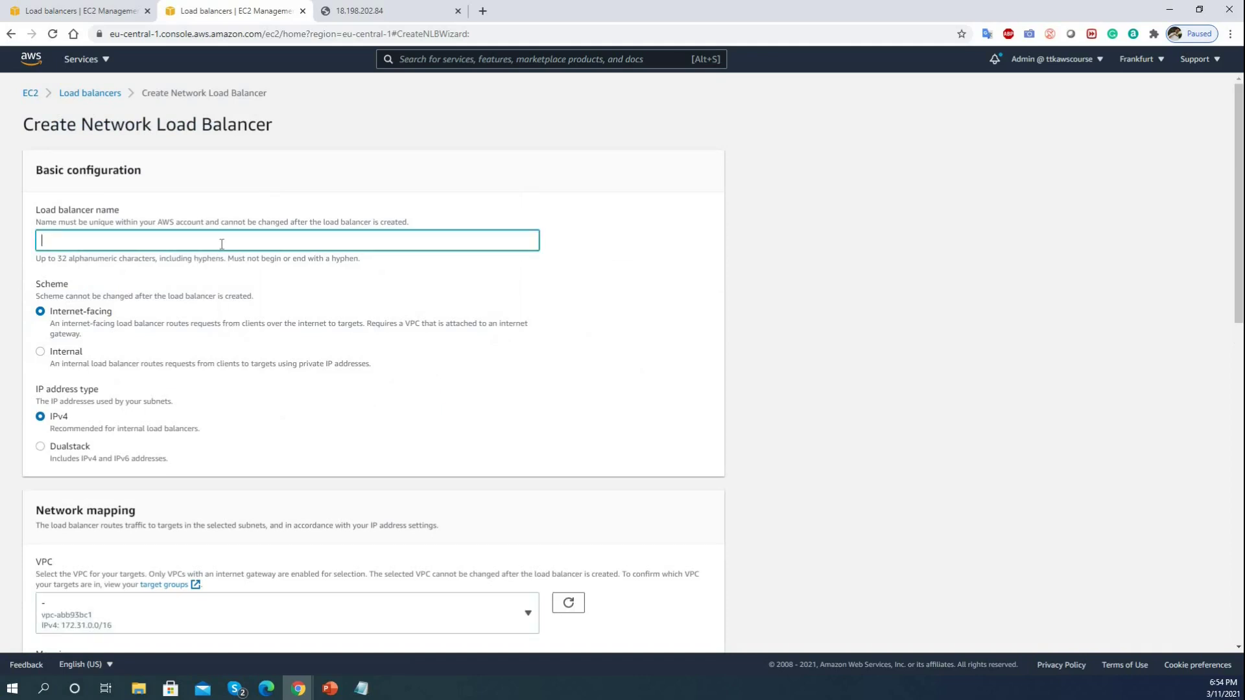
text(NLB-1)
- Map the load balancer to the eu-central-1a, eu-central-1b and eu-central-1c zones
drag(1240, 184, 1239, 338)
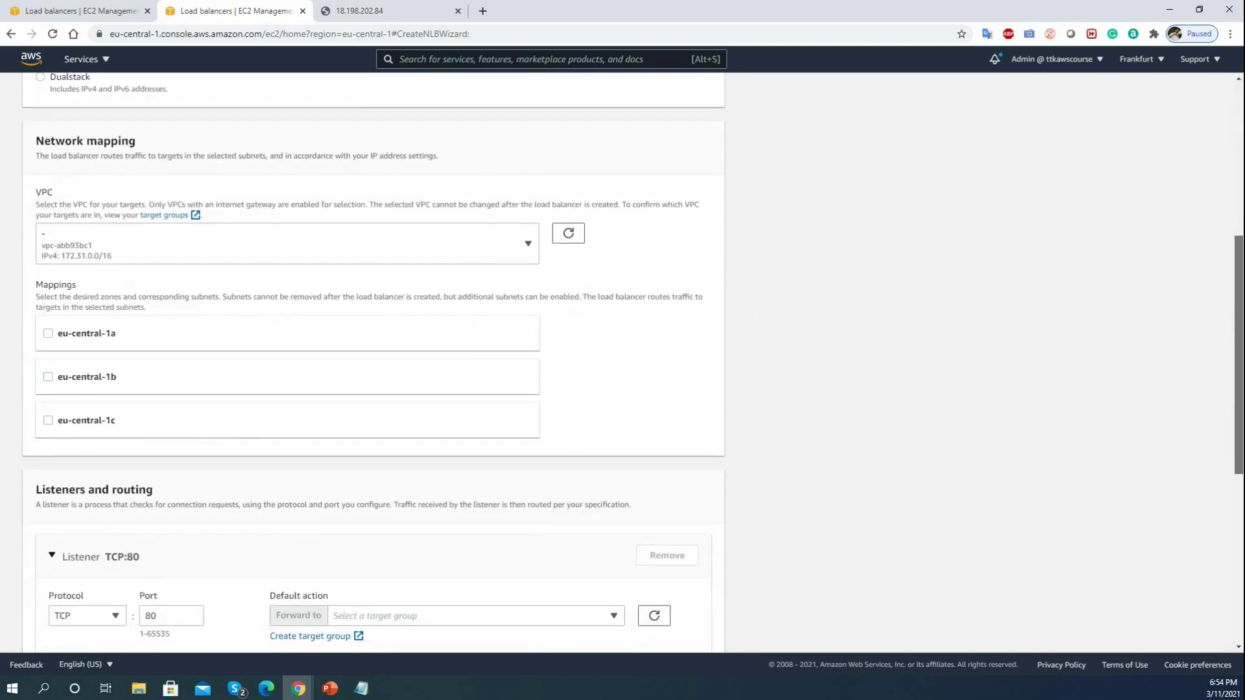
click(49, 335)
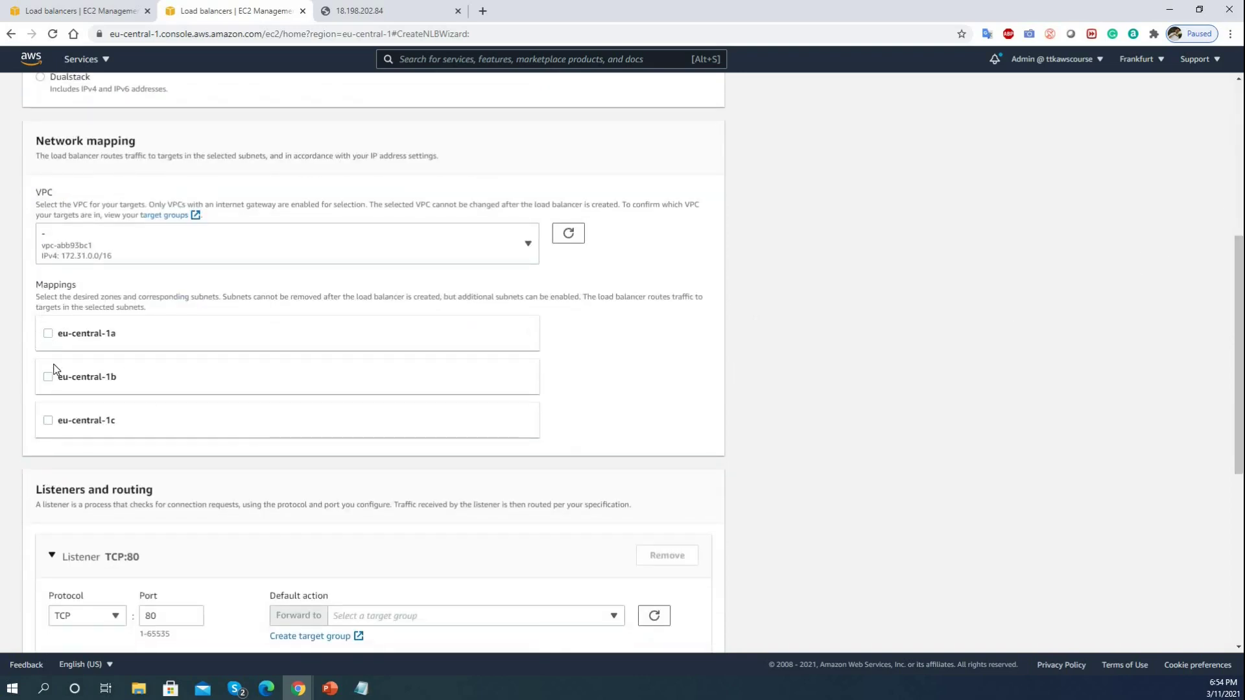
click(49, 522)
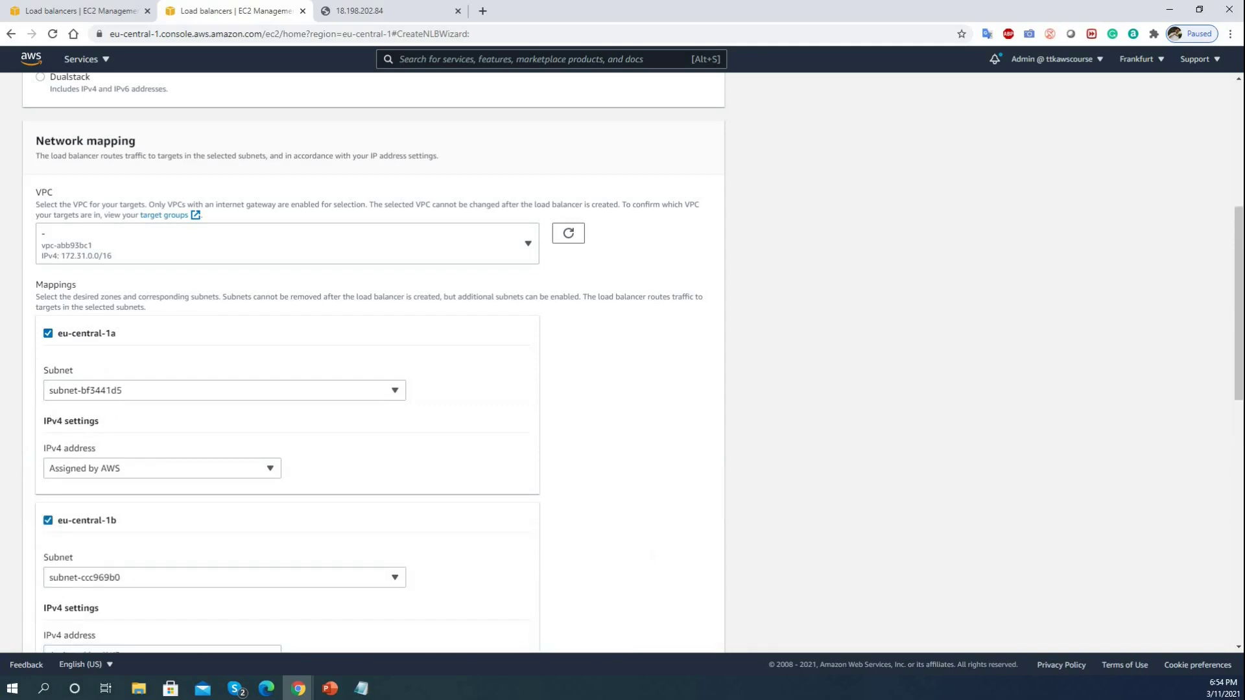
scroll(484, 415, down, 5)
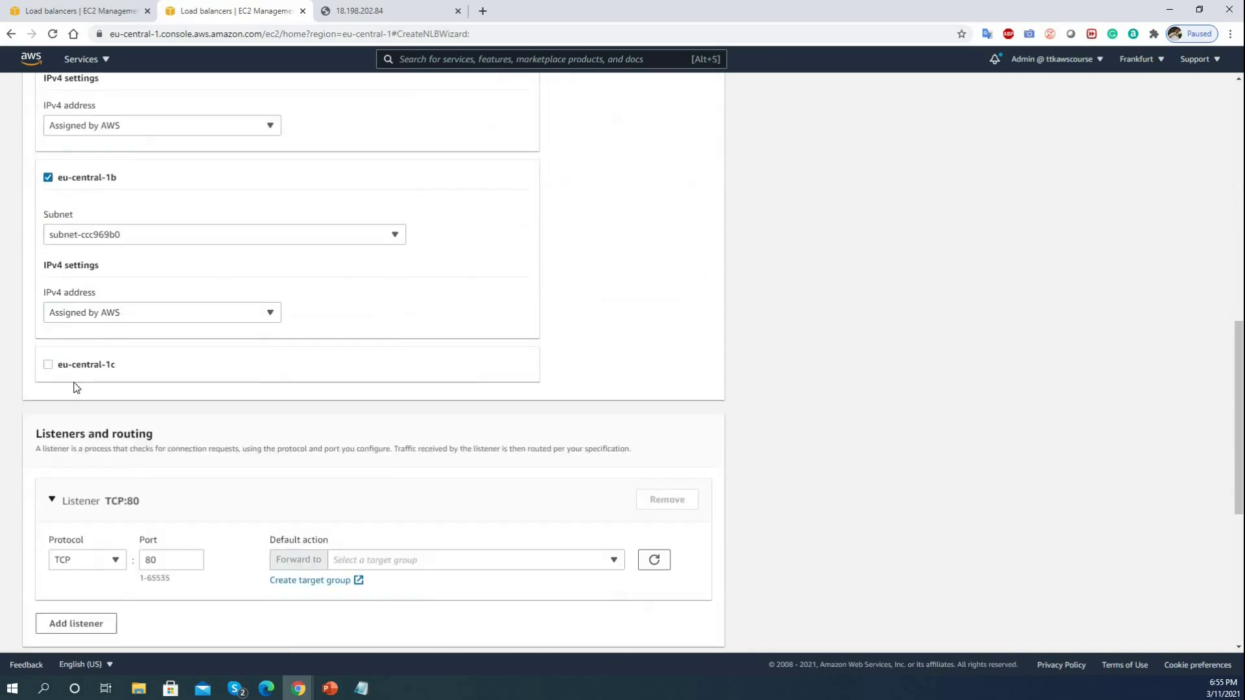
click(48, 364)
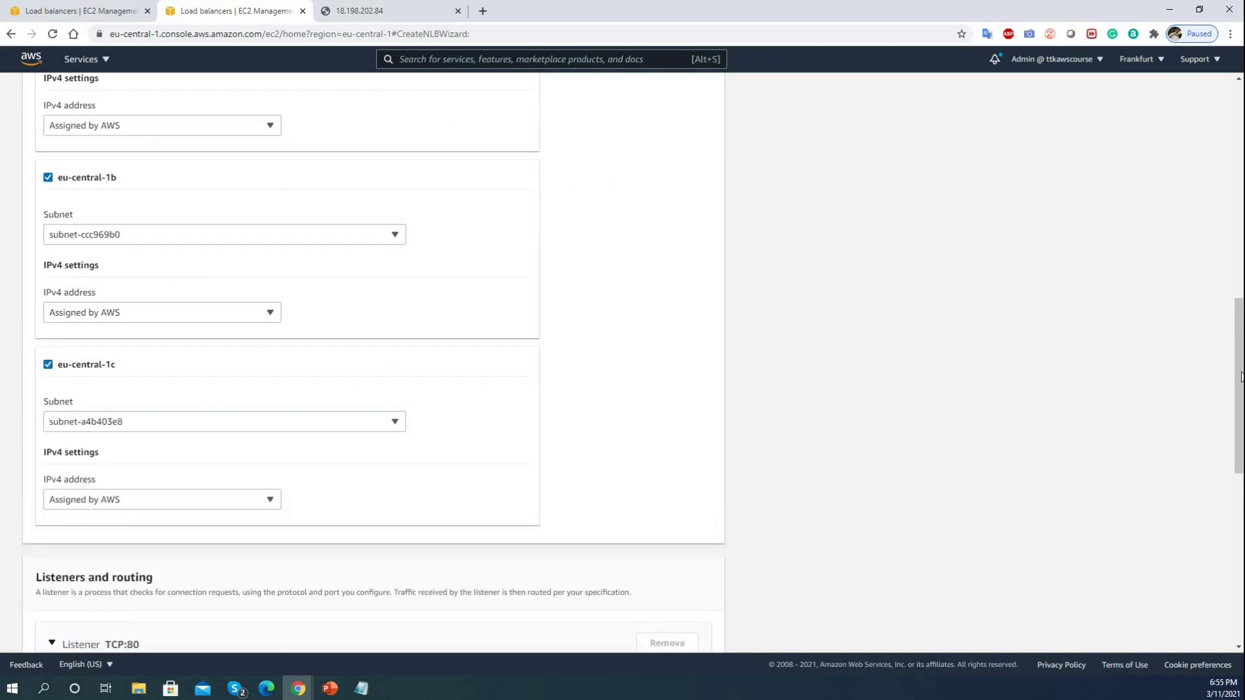
- Set the TCP:80 listener's default action to forward to the Linux-TG target group
scroll(147, 478, down, 5)
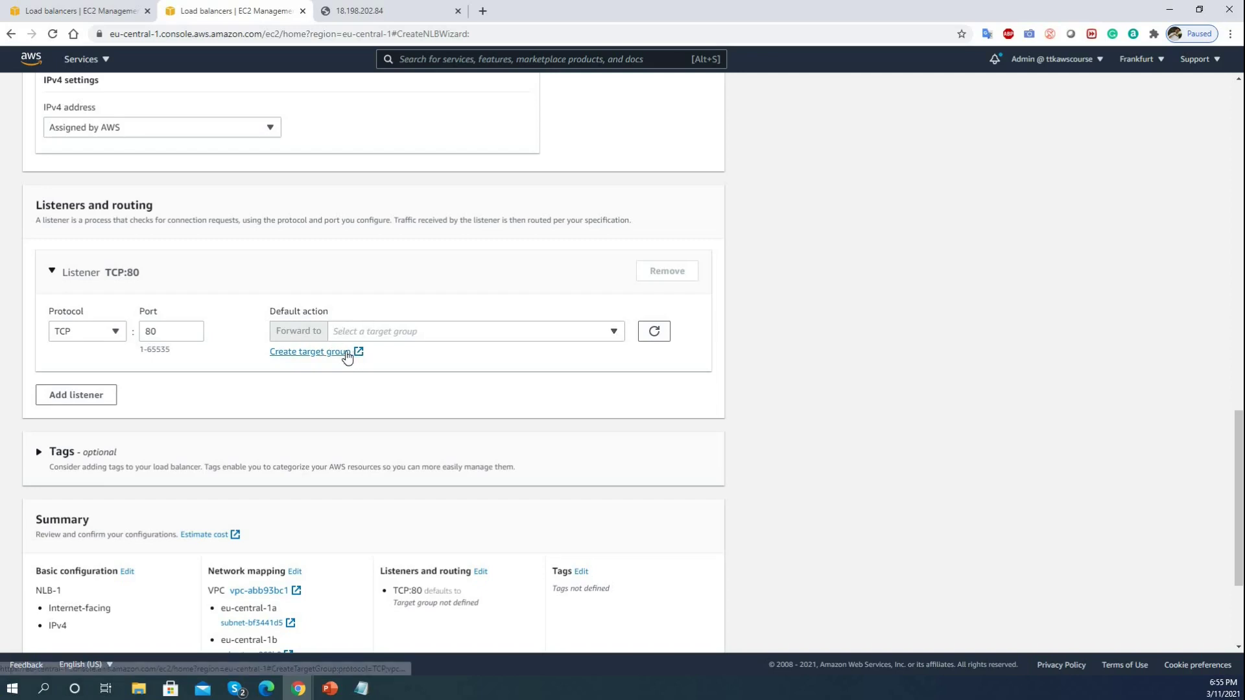
click(527, 334)
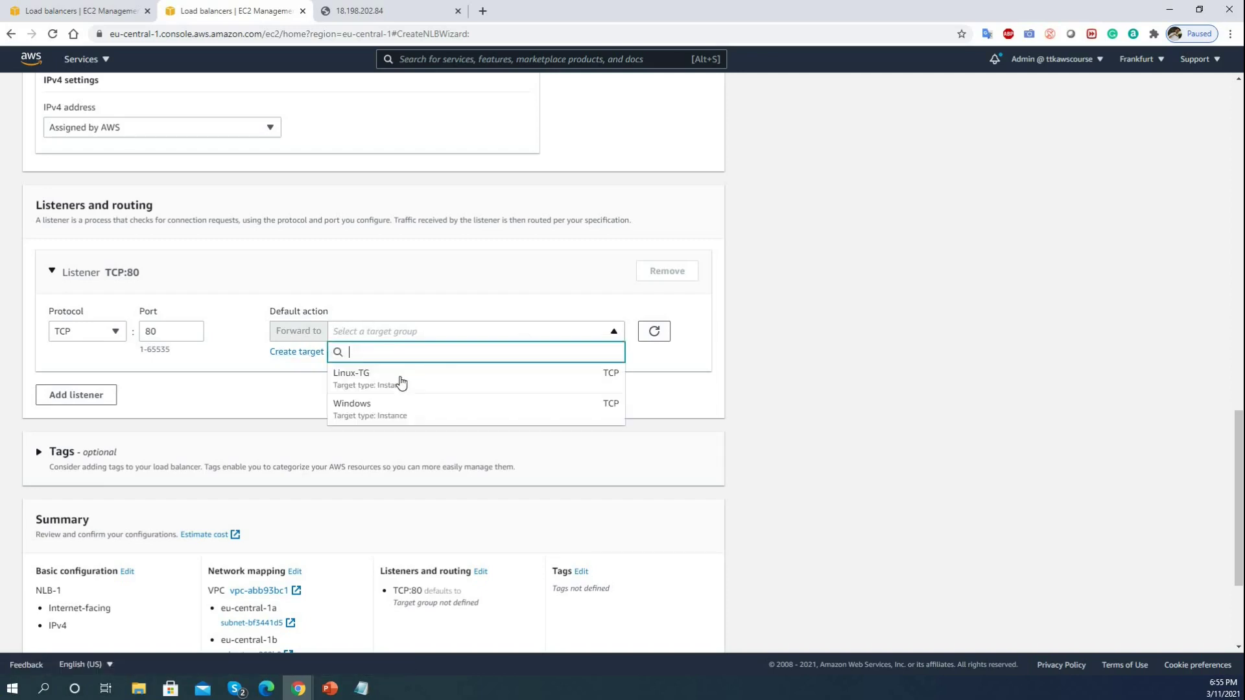
click(421, 368)
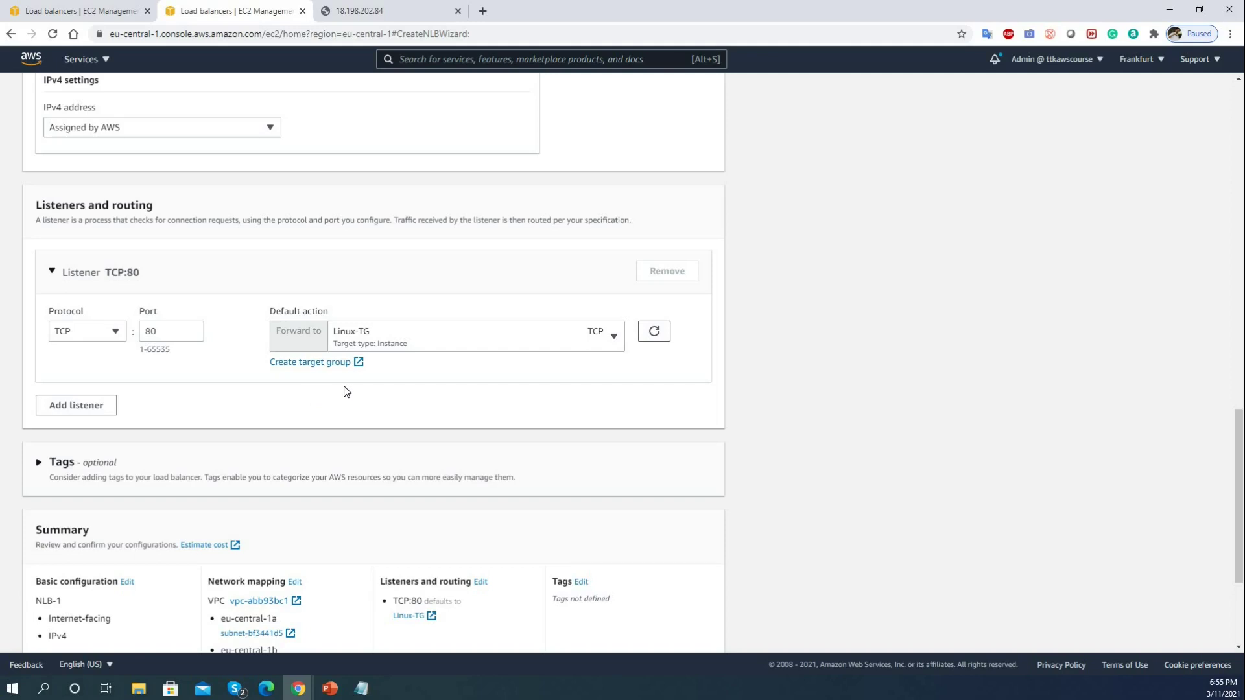
- Try adding a second TCP listener on port 34567 and show the target groups available for it
click(104, 409)
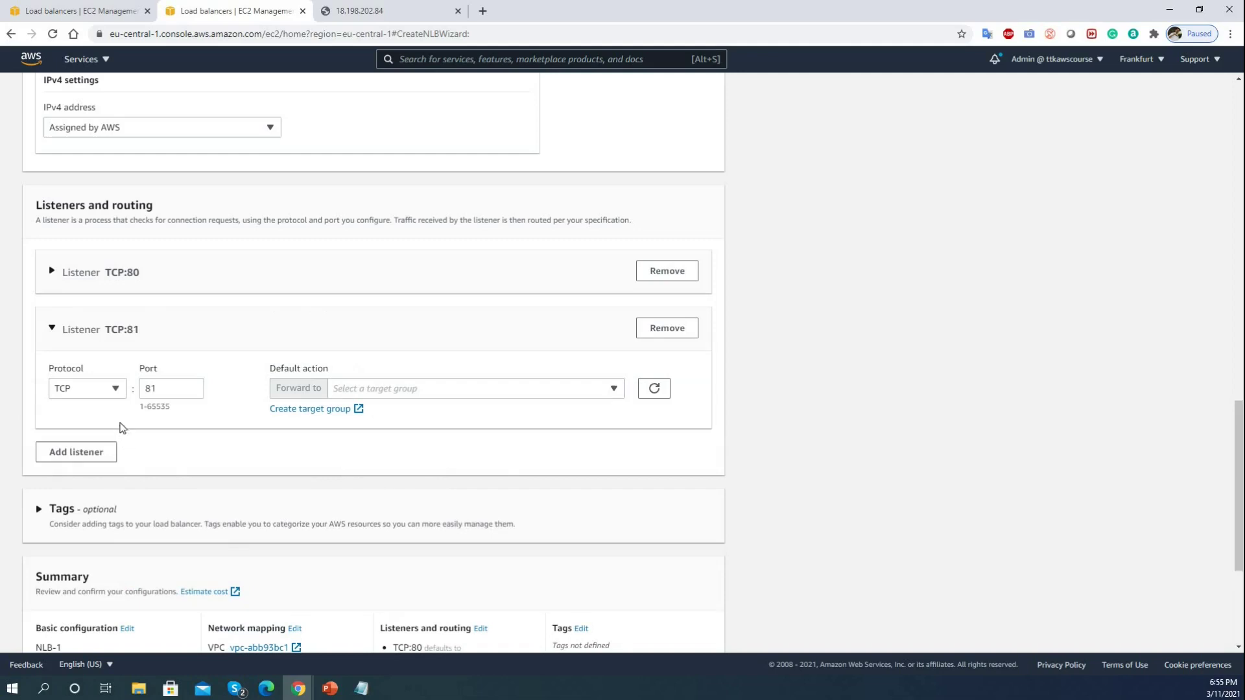
click(179, 392)
key(BackSpace)
key(BackSpace)
text(34567)
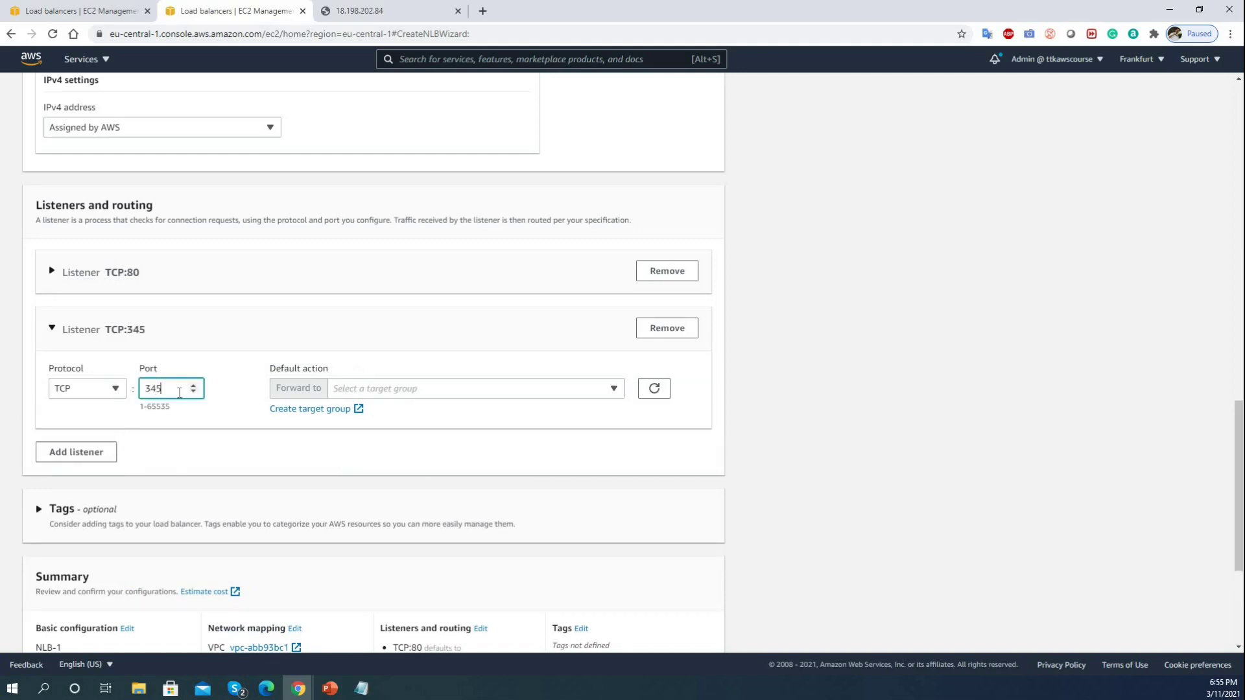
click(391, 473)
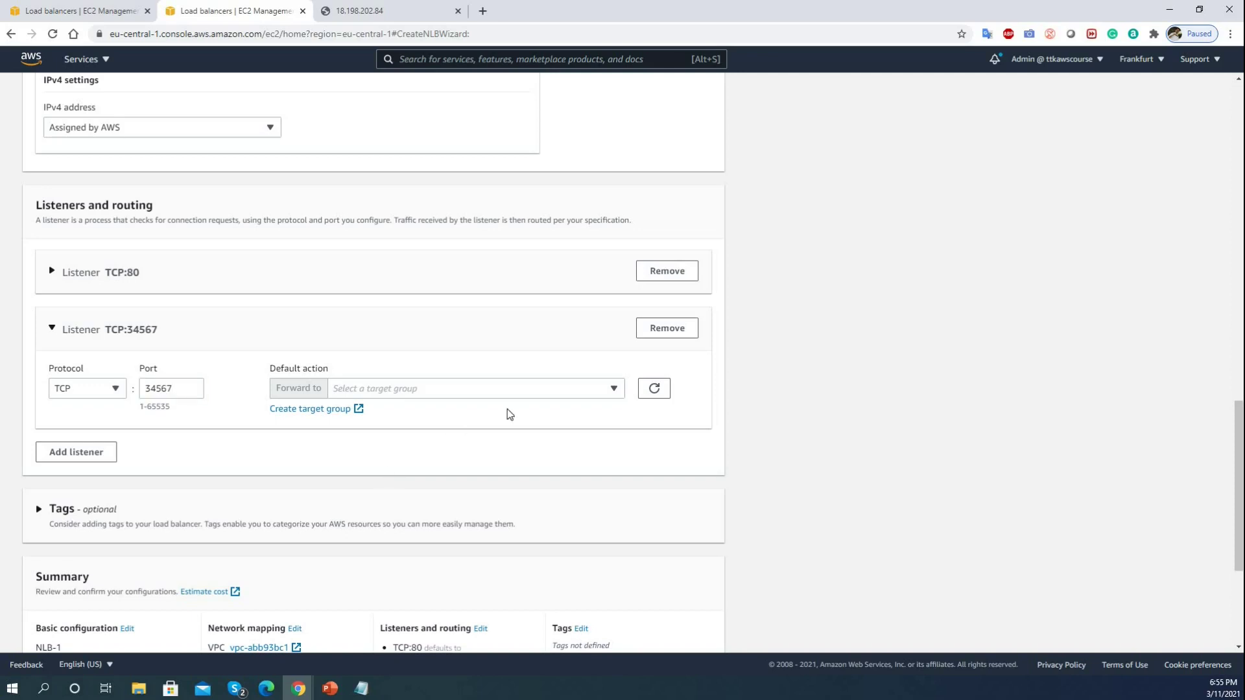
click(597, 393)
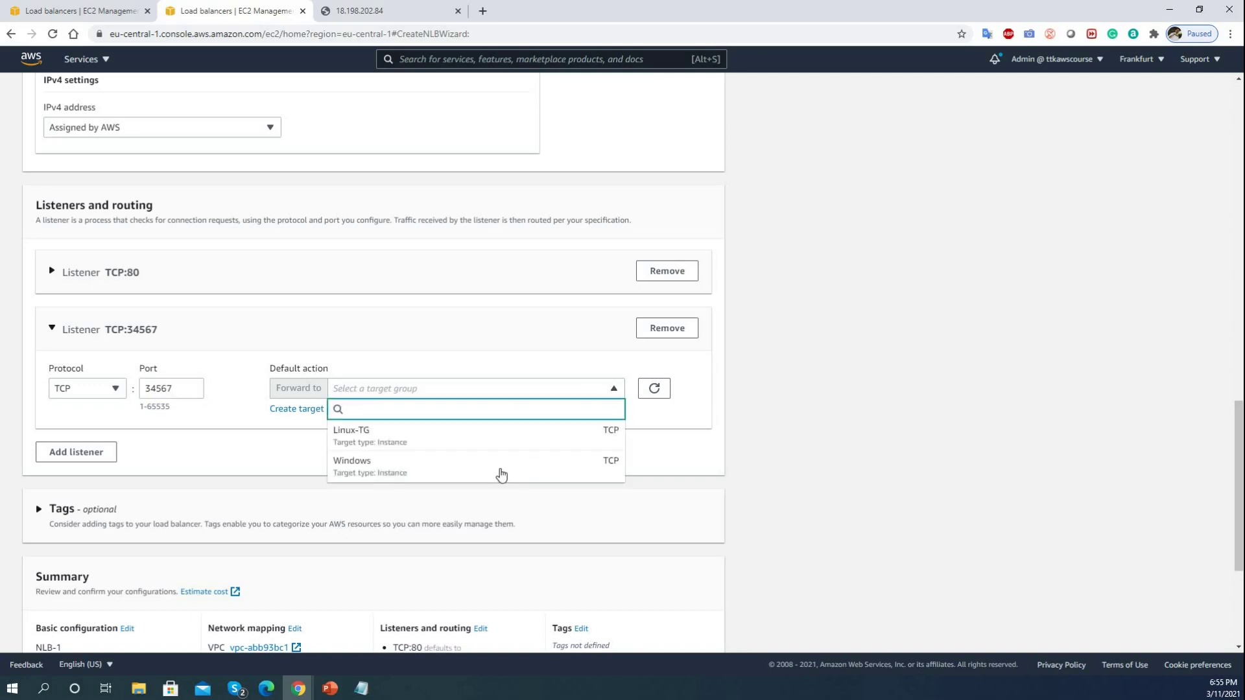
- Create the NLB-1 load balancer and go to the list of load balancers
click(829, 450)
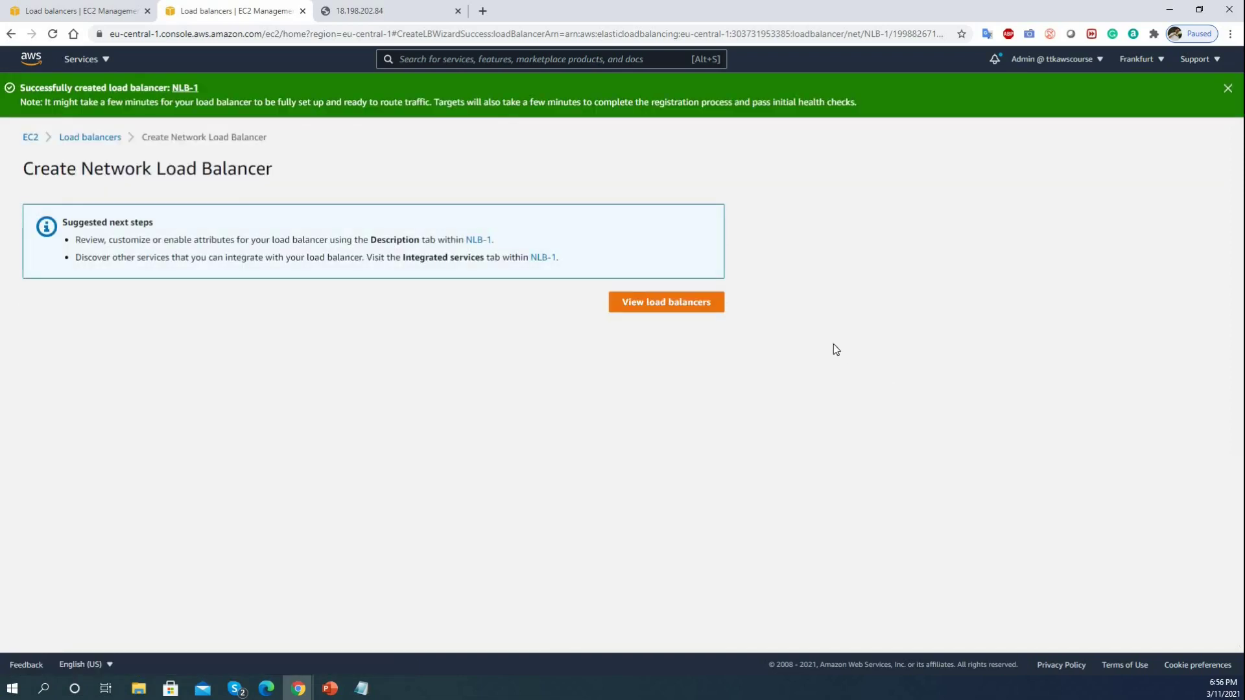
click(668, 304)
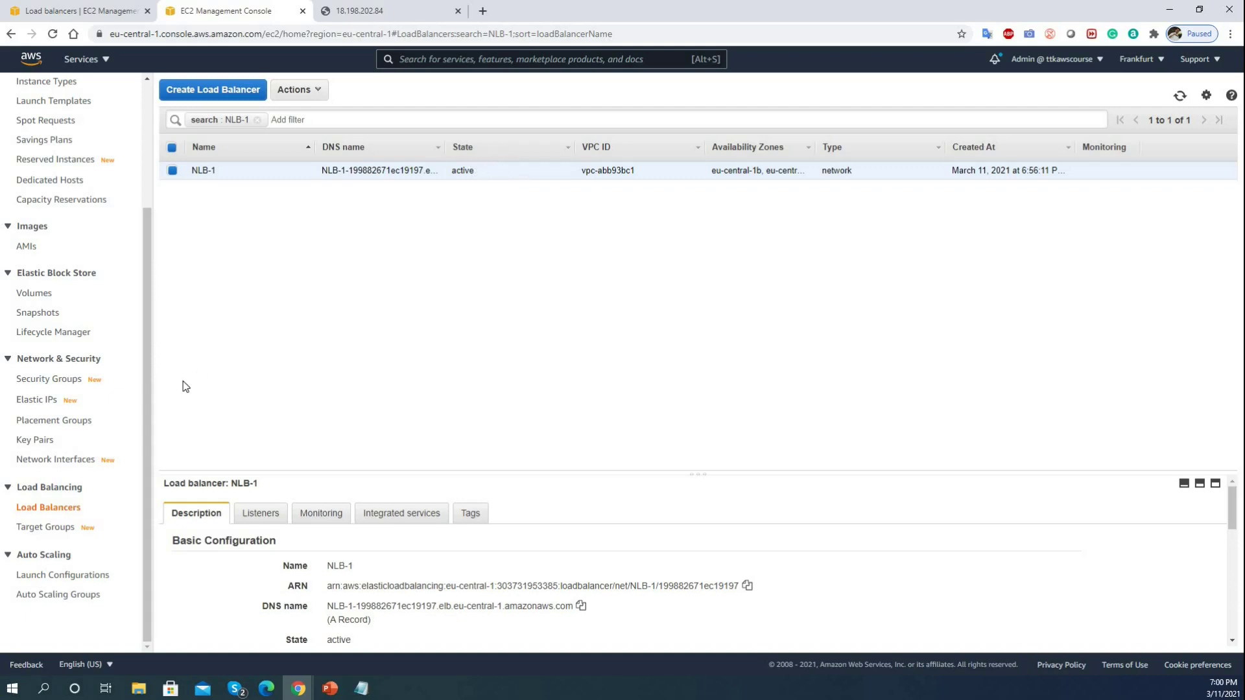
- Check the health status of the Linux instance registered in the Linux-TG target group, refreshing its target list
click(73, 528)
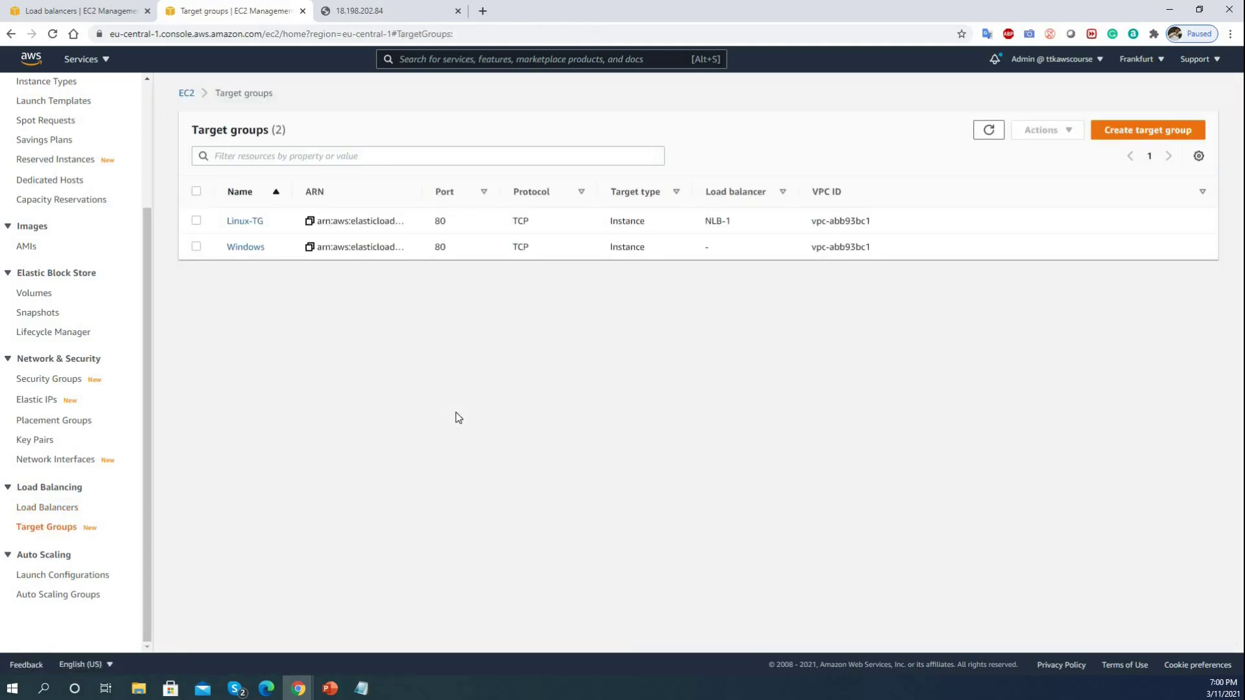
click(254, 222)
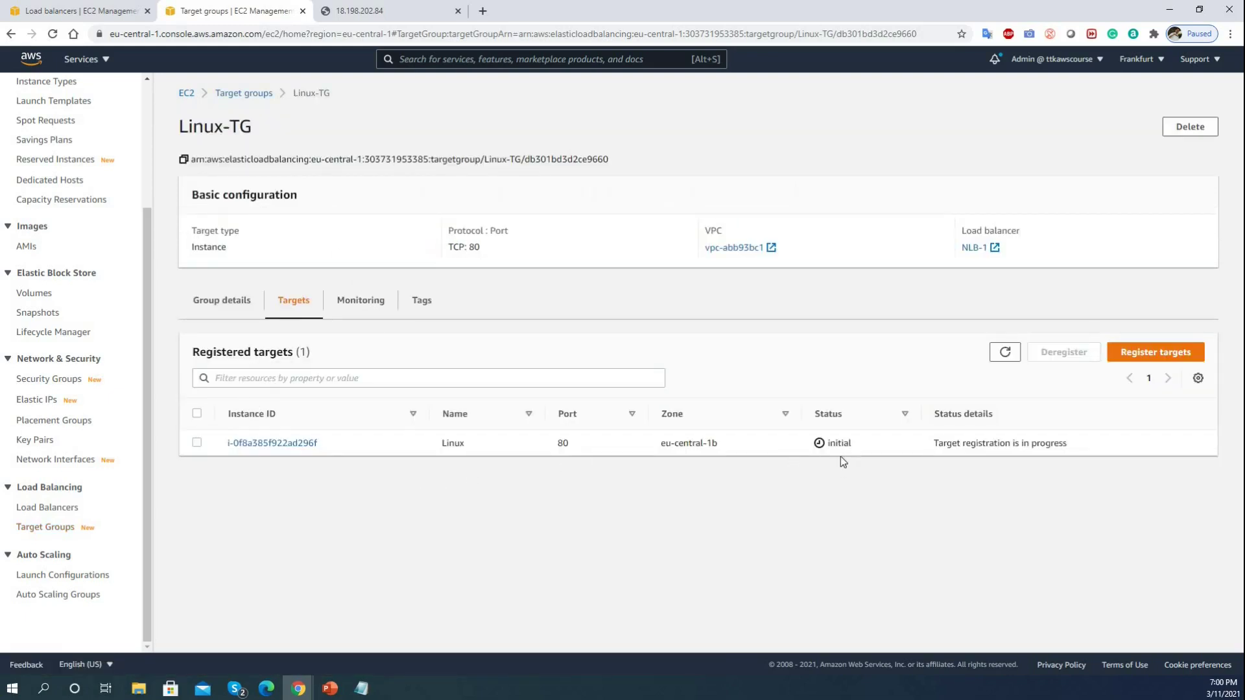
click(1004, 353)
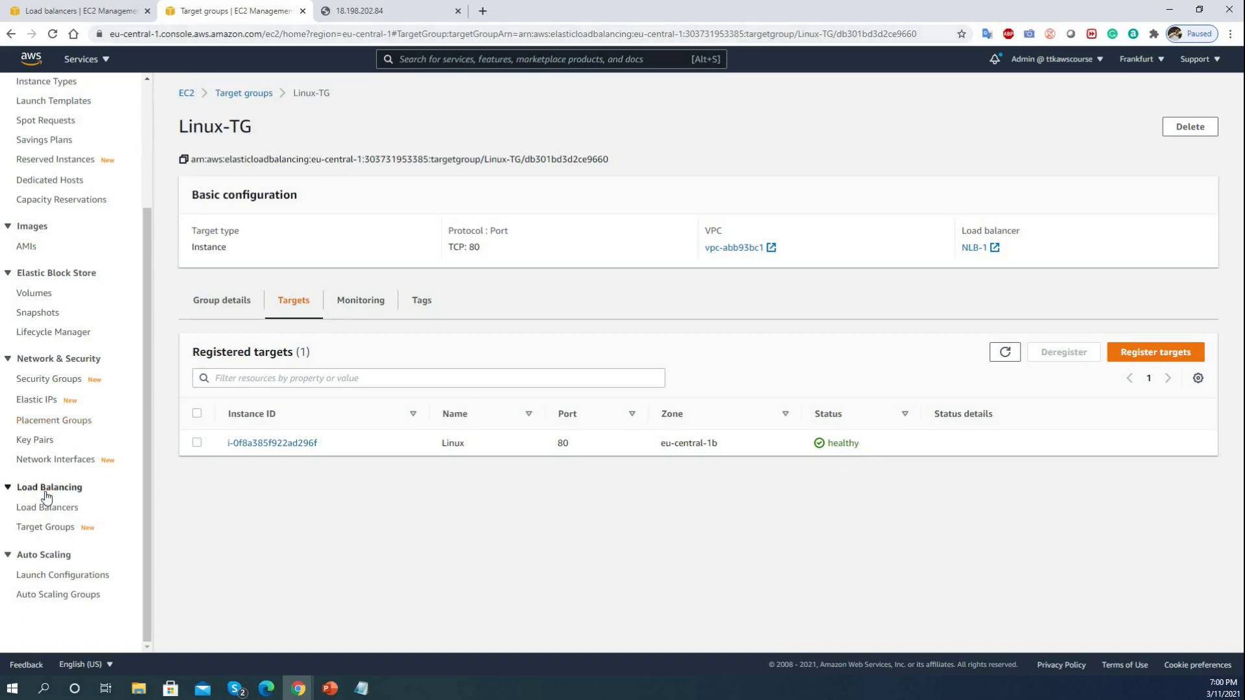
- Copy NLB-1's DNS name from its details and load that address in a new browser tab
click(63, 512)
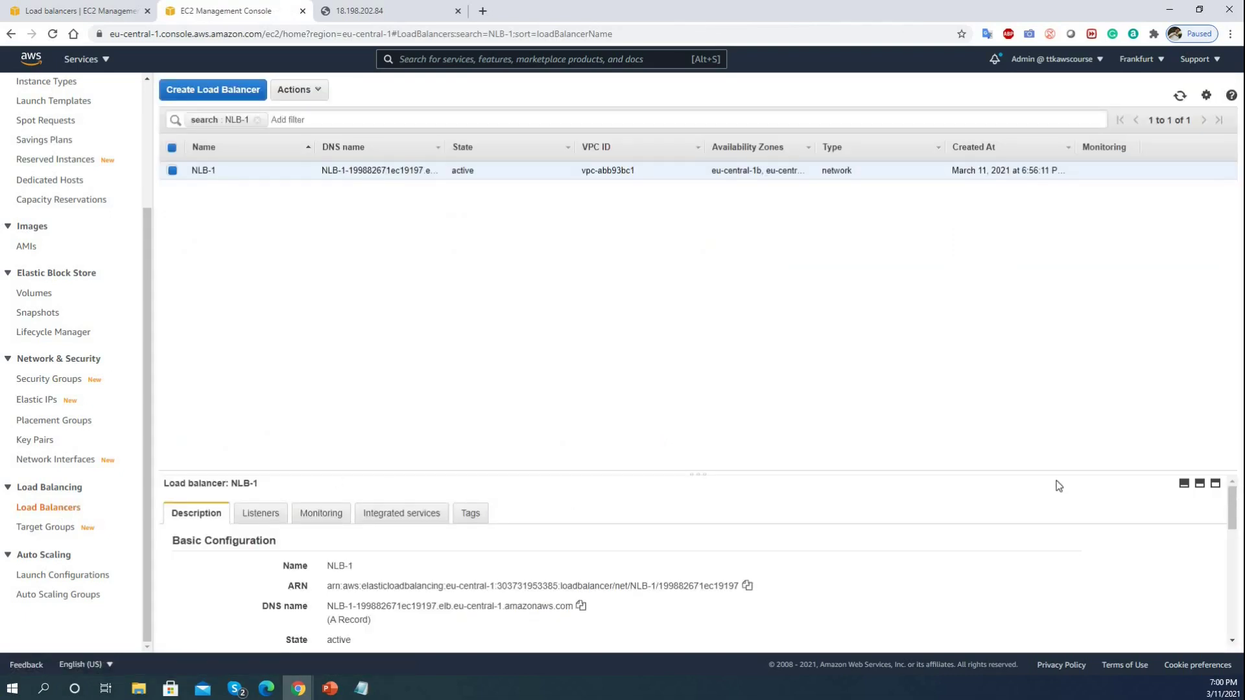
click(697, 473)
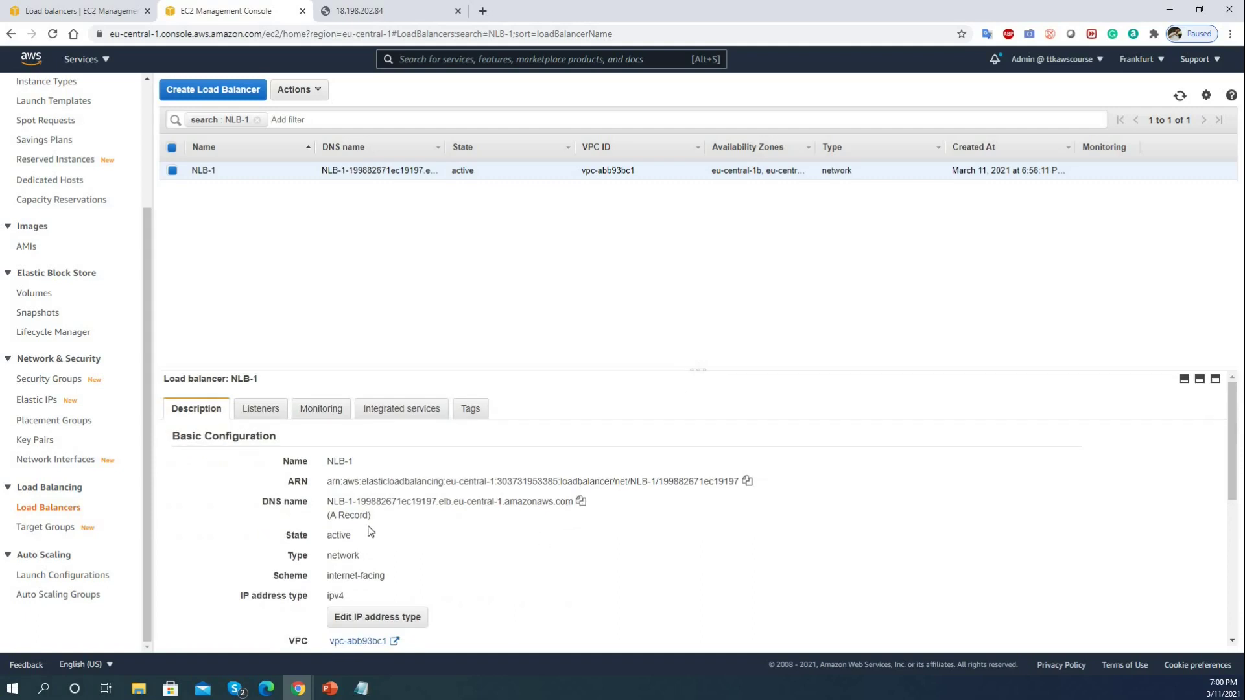
click(580, 502)
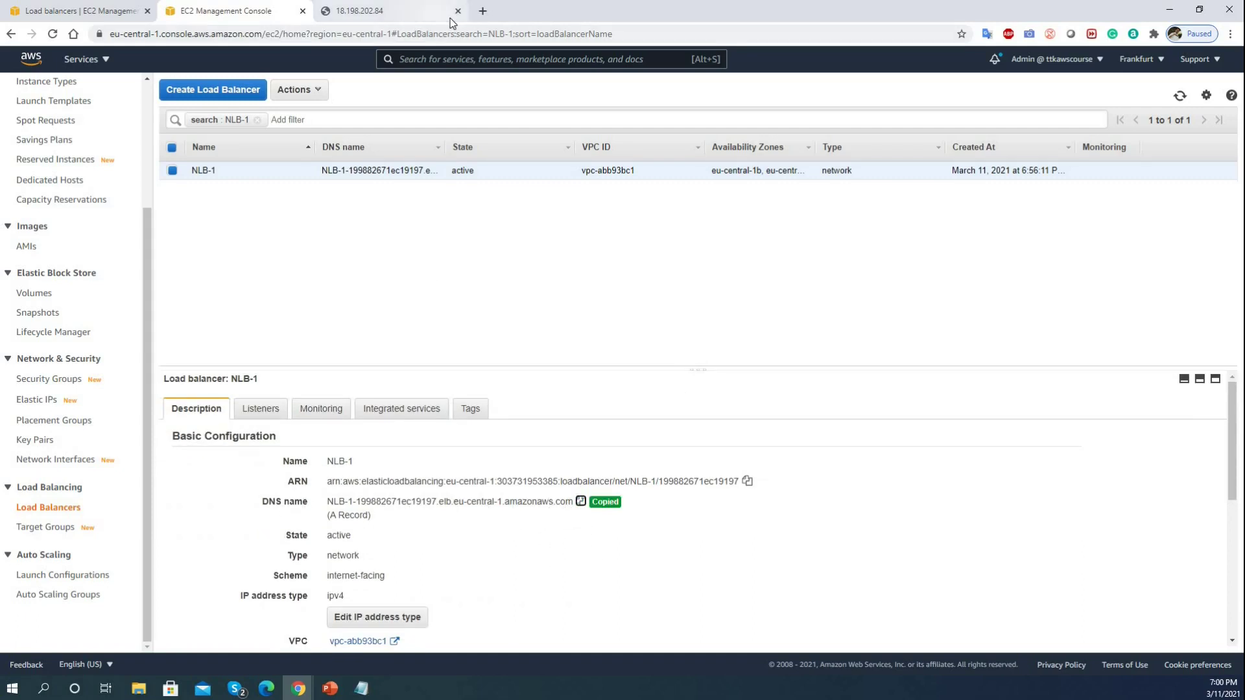
click(483, 11)
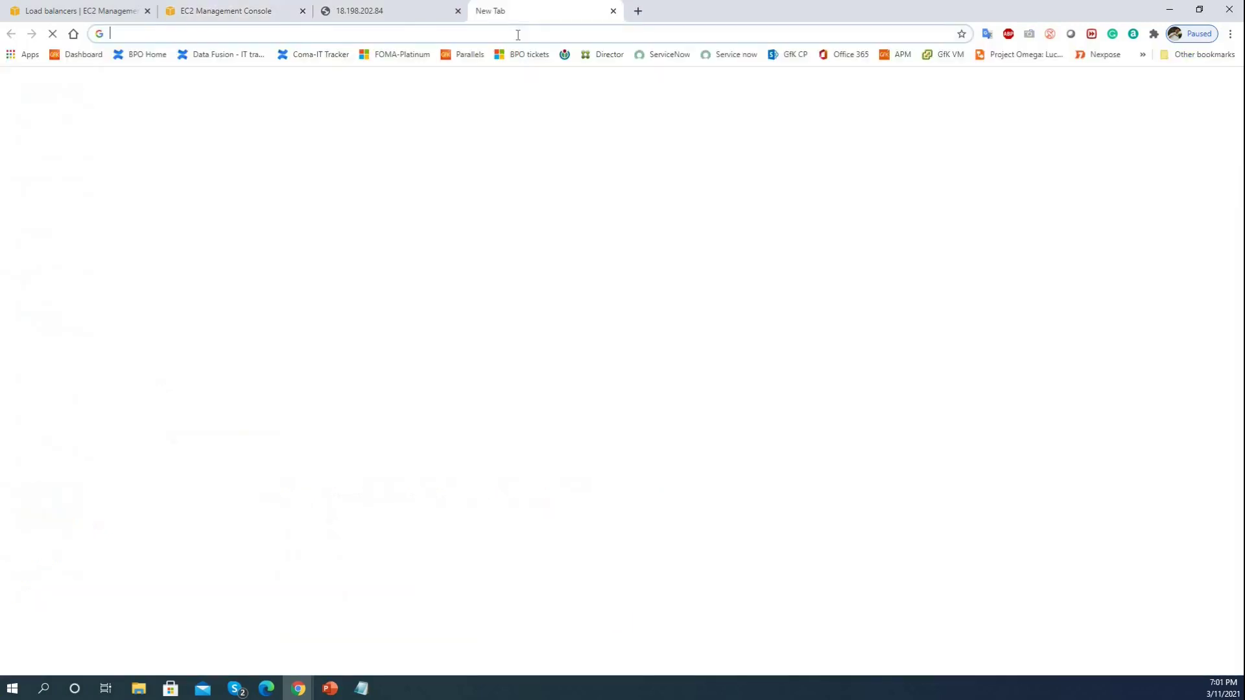
key(ctrl+v)
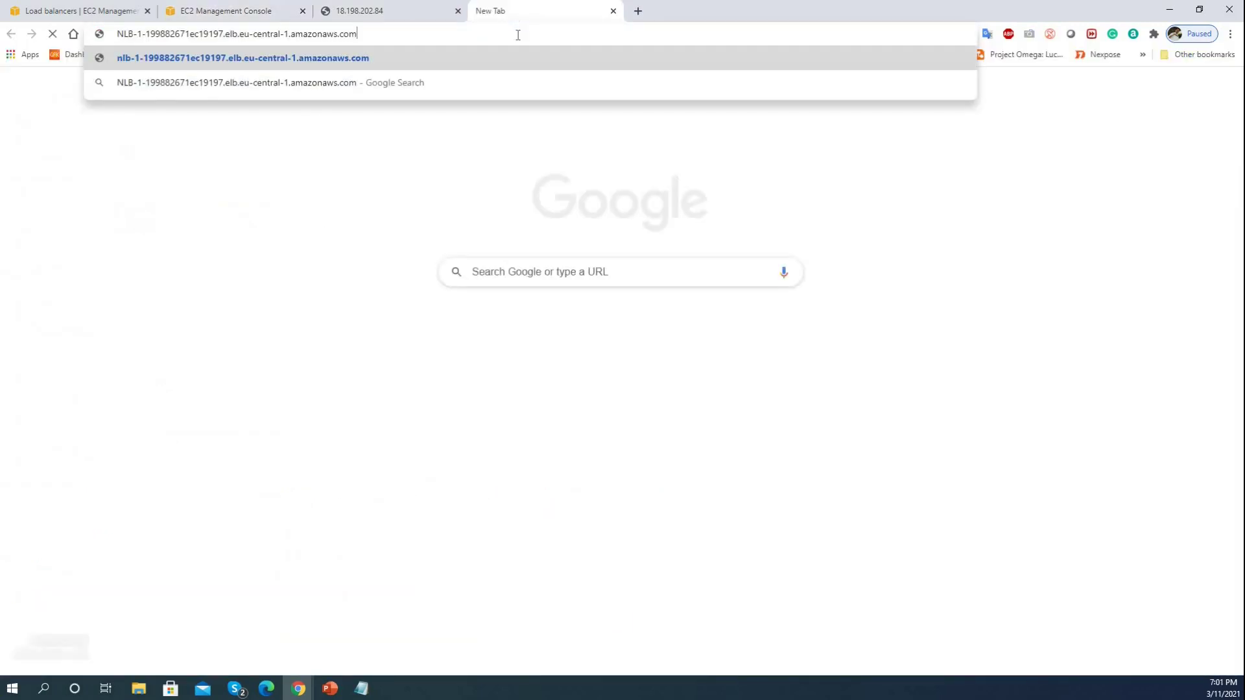
key(Return)
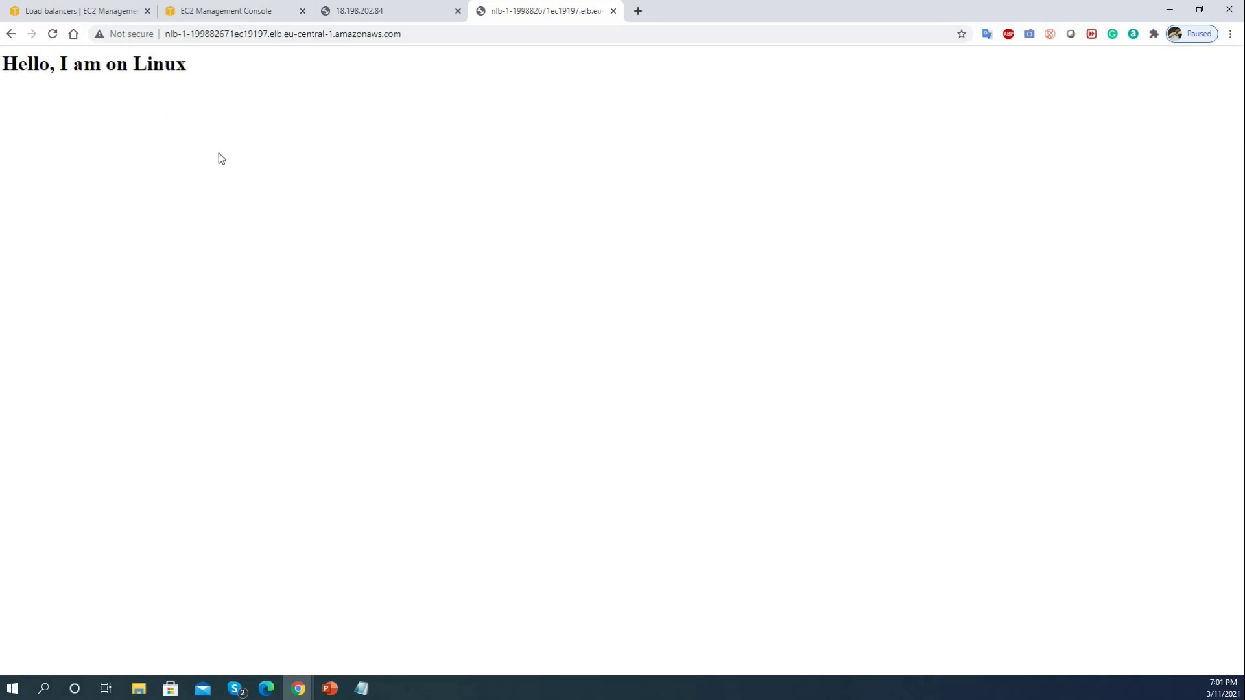
key(alt+Tab)
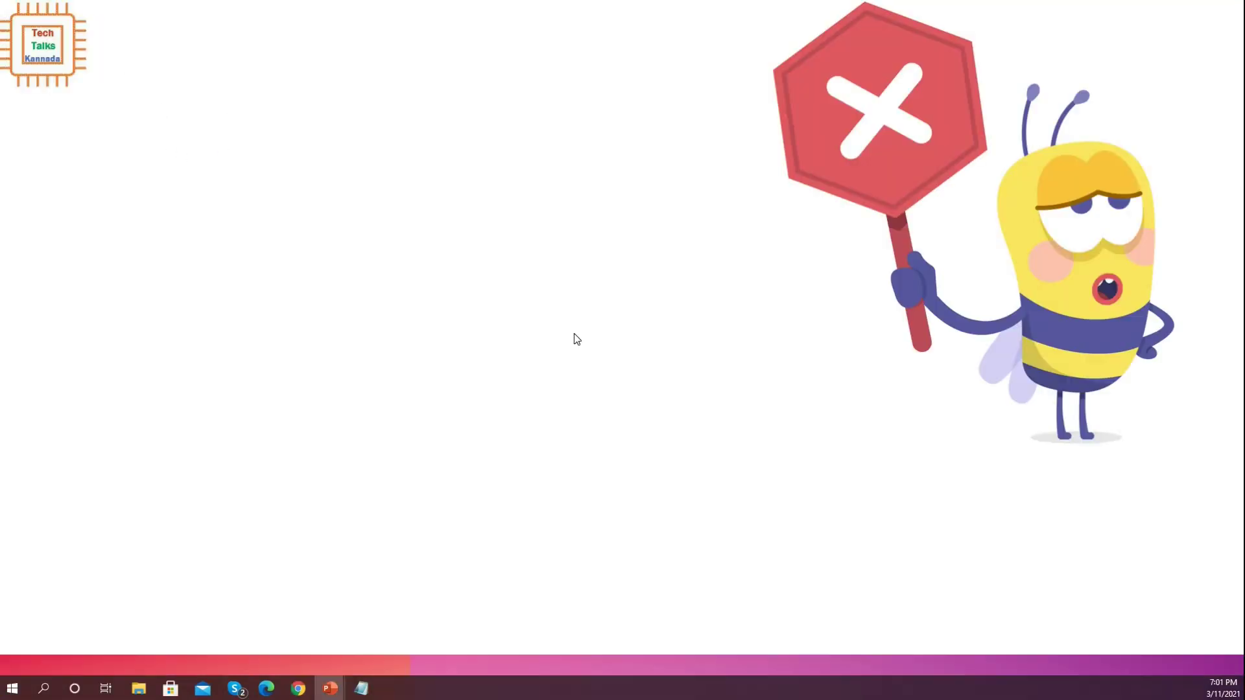